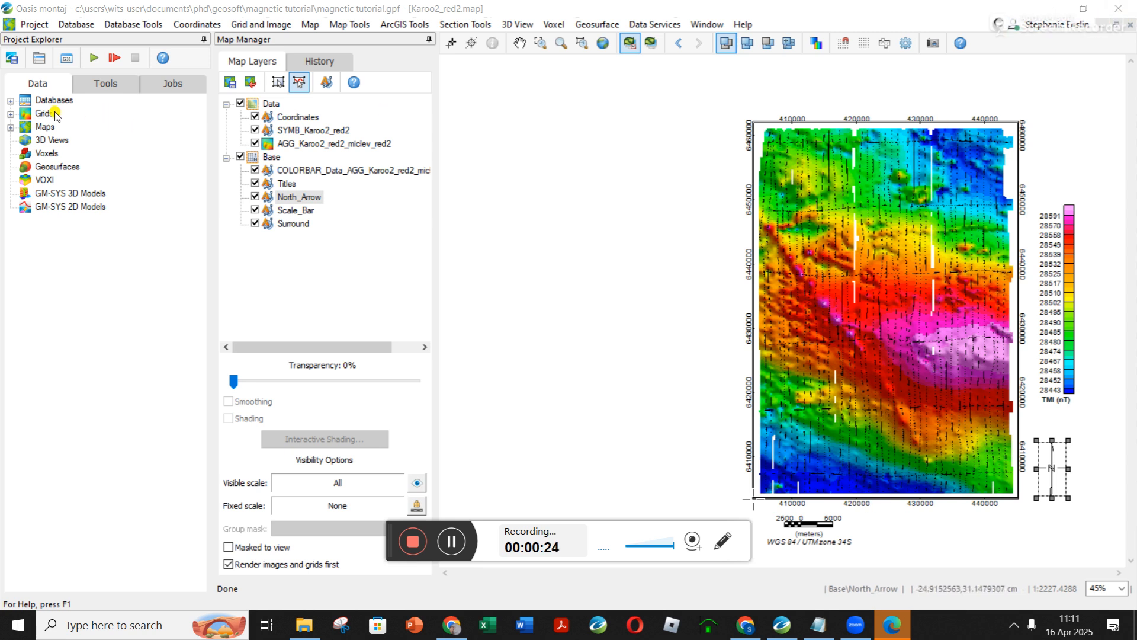
# Open the Karoo2_red2.gdb database and enable the IGRF menu from the Geophysics extensions.
pyautogui.click(12, 101)
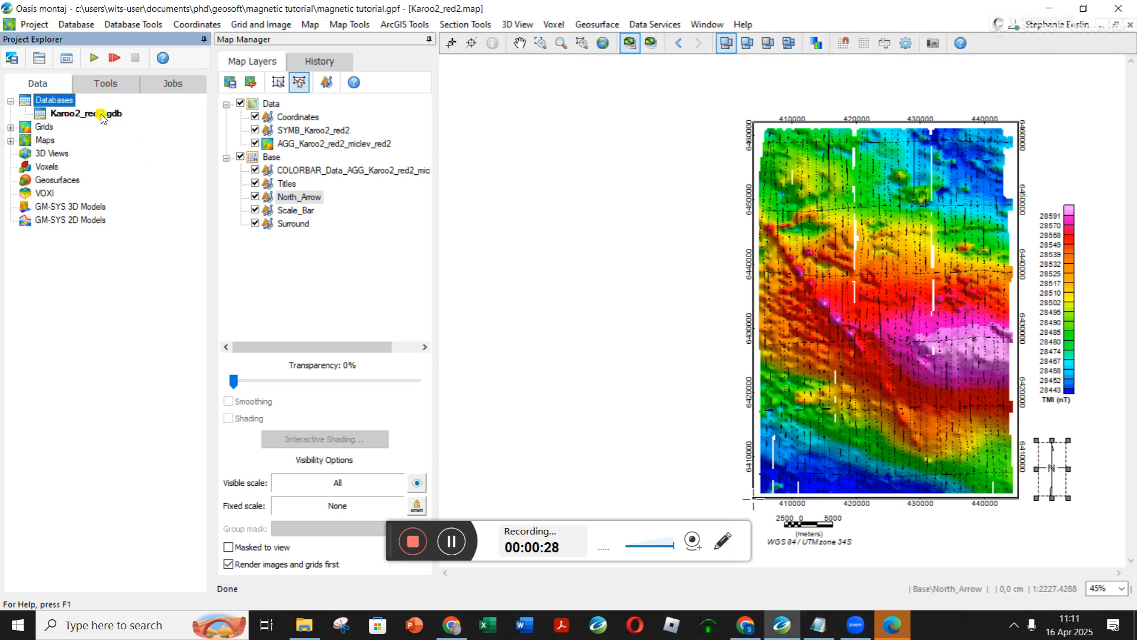
pyautogui.doubleClick(88, 115)
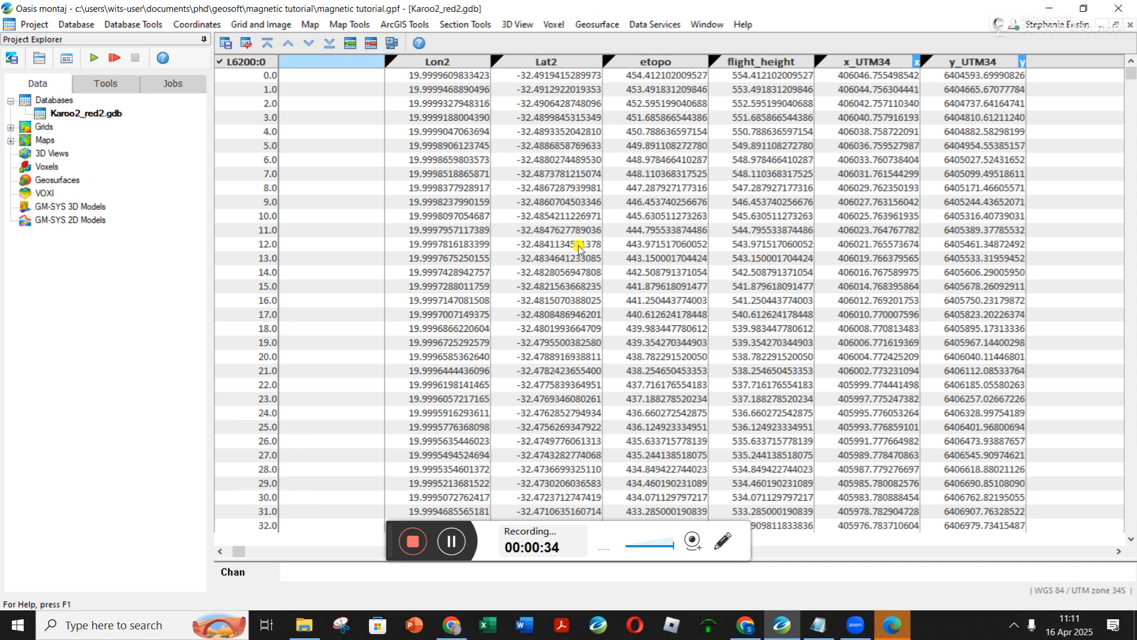
pyautogui.click(34, 25)
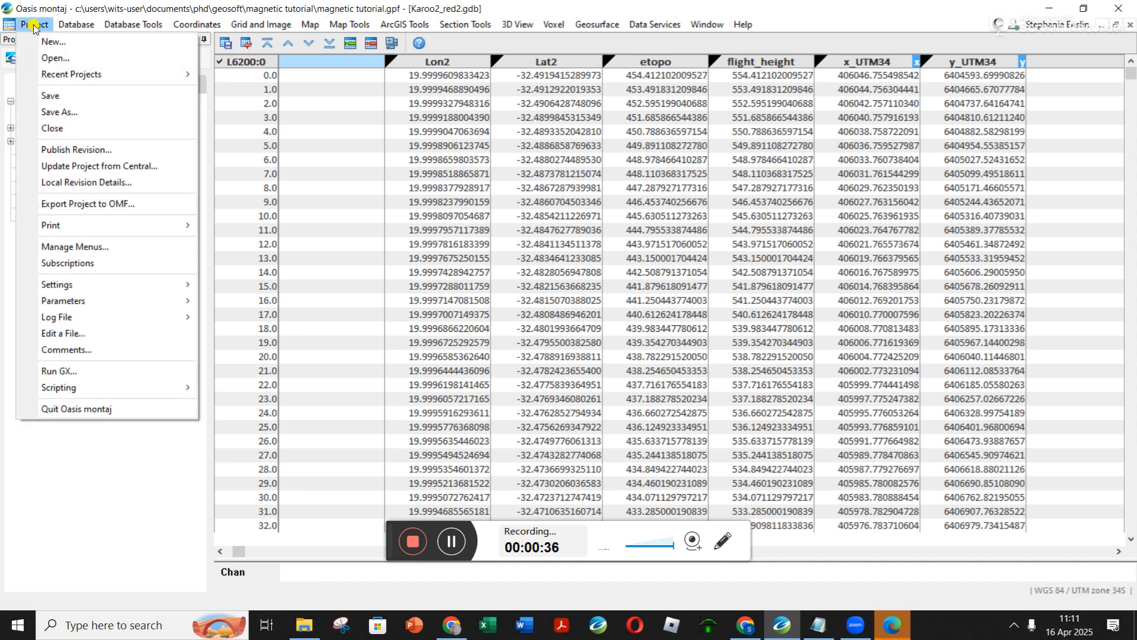
pyautogui.click(84, 246)
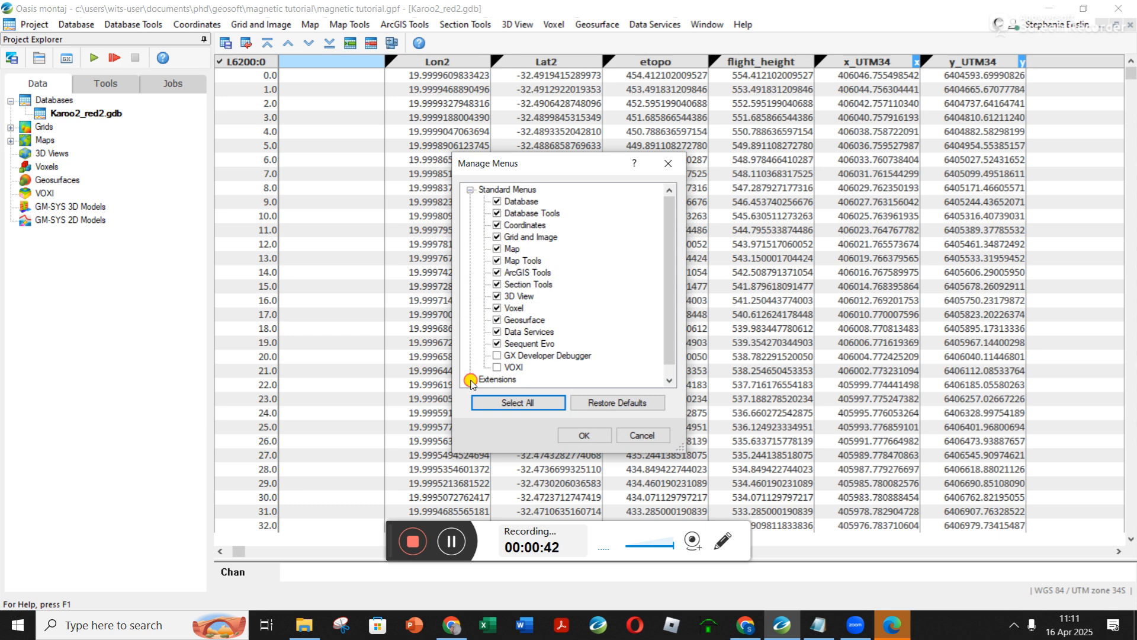
pyautogui.click(471, 380)
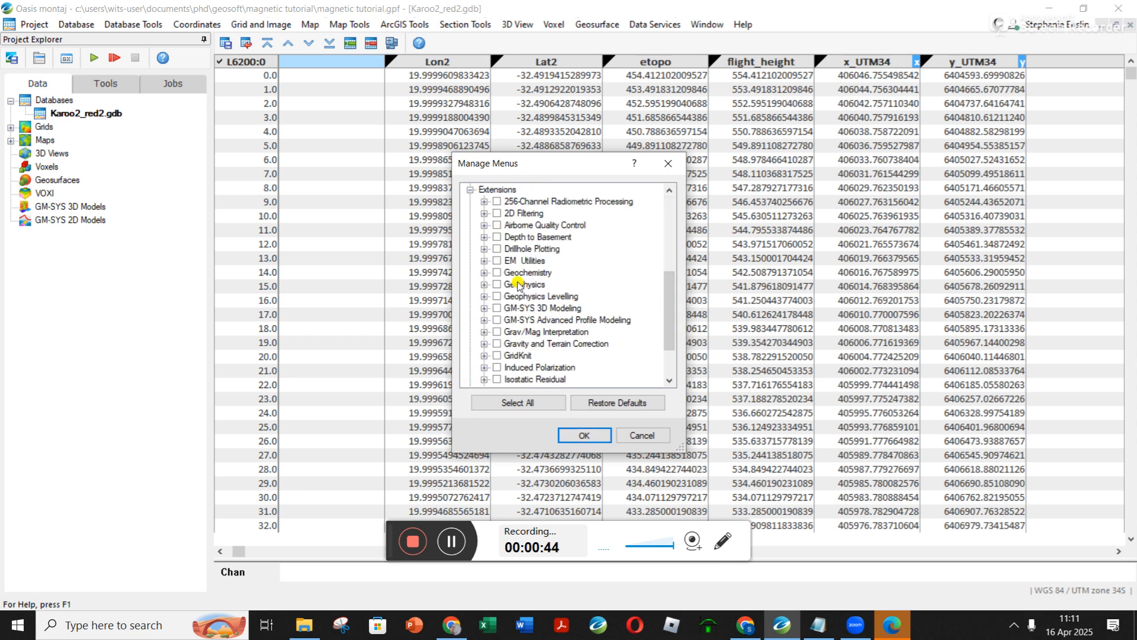
pyautogui.click(485, 284)
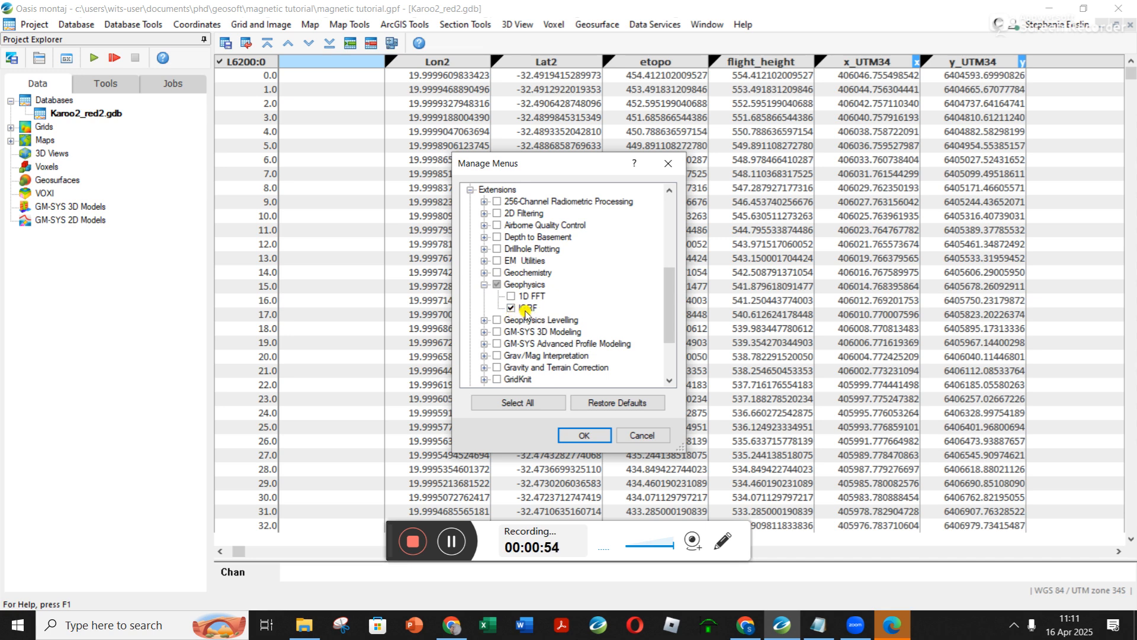
pyautogui.click(584, 435)
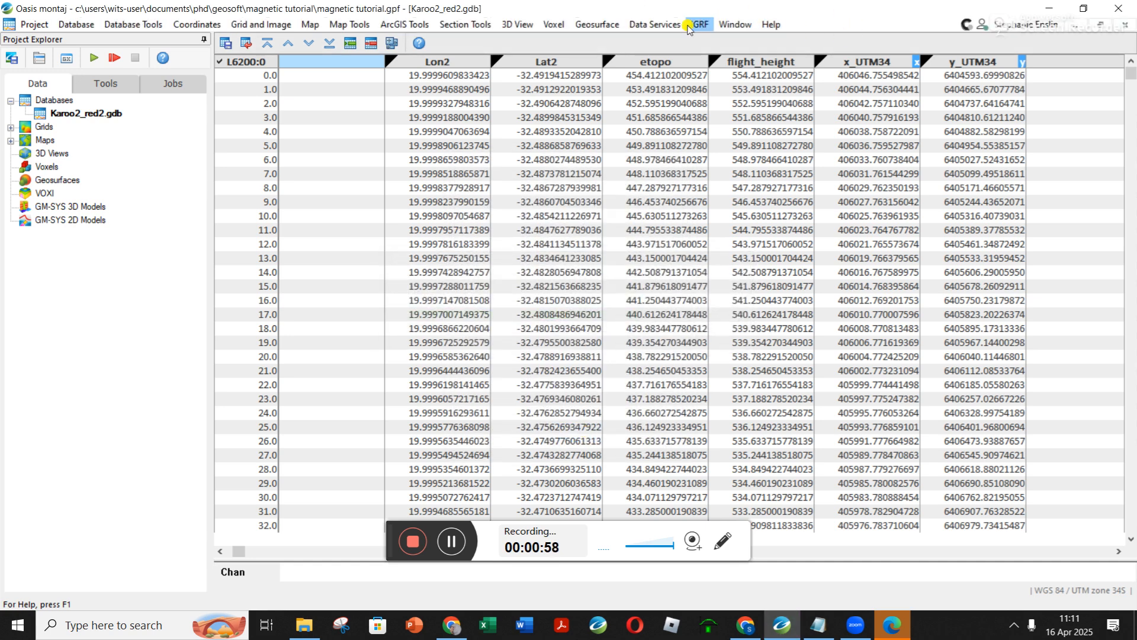
# Calculate IGRF channels for date 1980/01/01 with Lon2 as longitude, Lat2 as latitude and etopo as elevation, output to TotFld, Inclination and Declination.
pyautogui.click(701, 25)
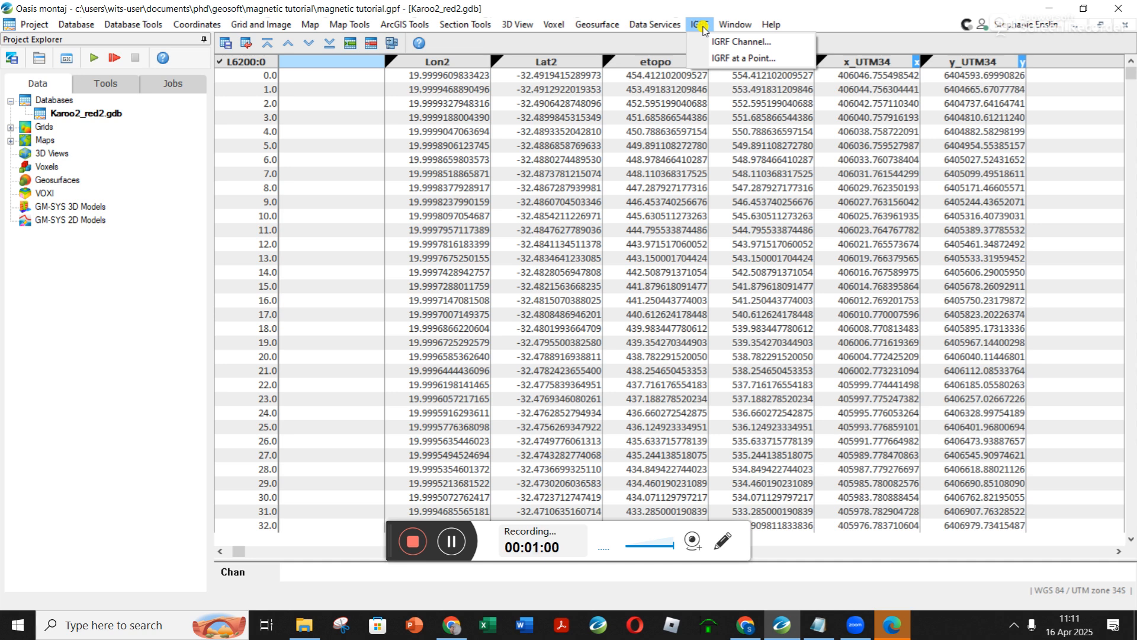
pyautogui.click(744, 44)
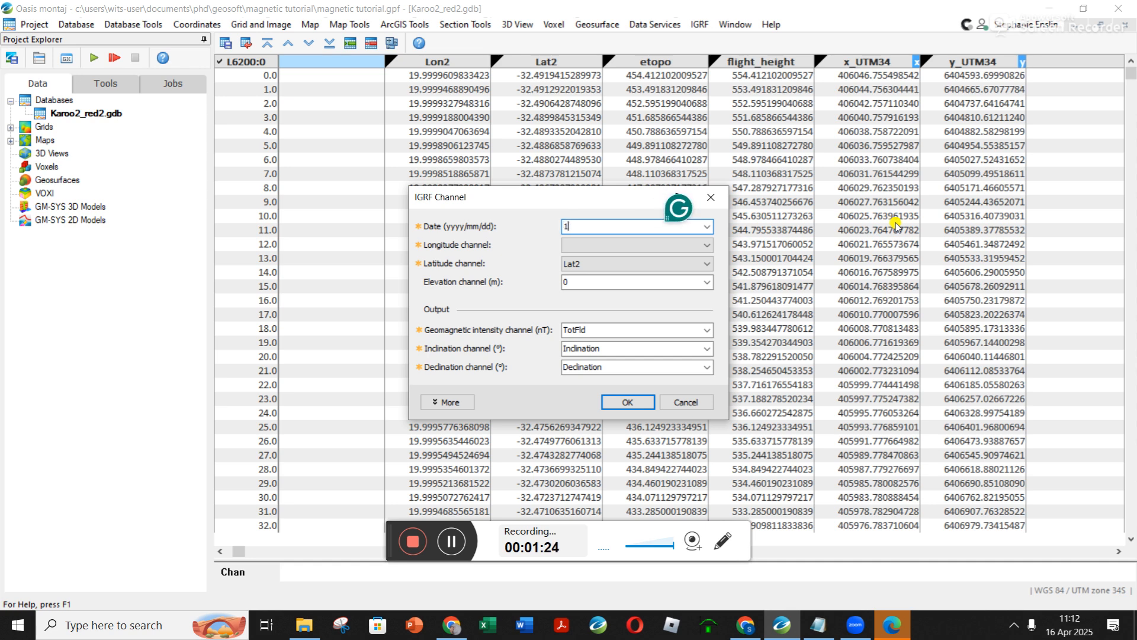
pyautogui.write('980/01/01')
pyautogui.click(647, 245)
pyautogui.click(621, 282)
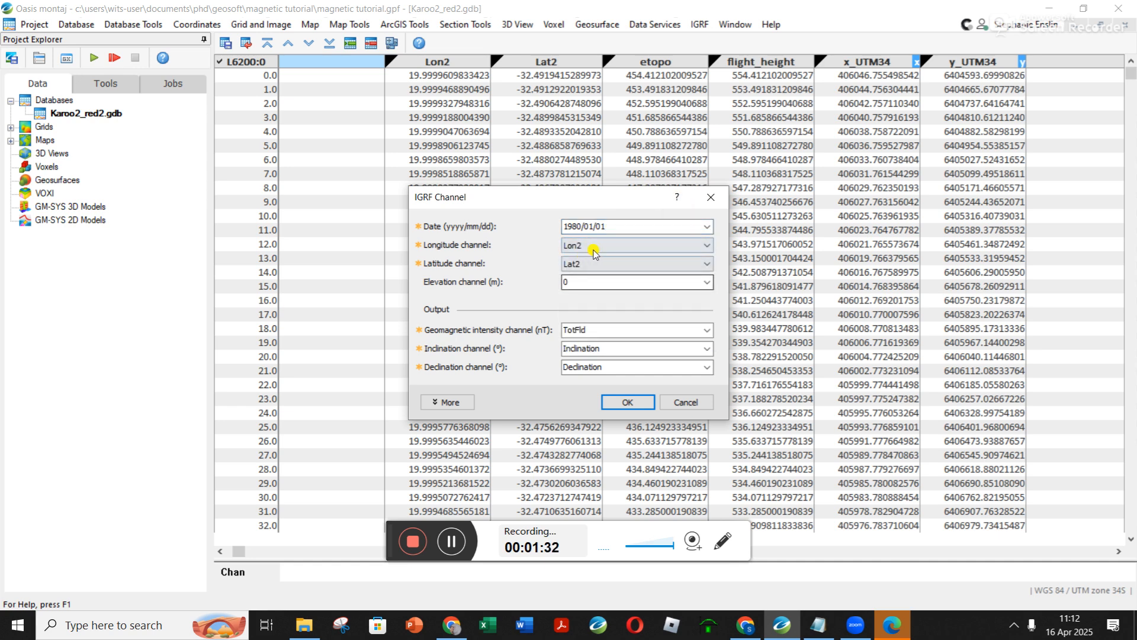
pyautogui.click(581, 283)
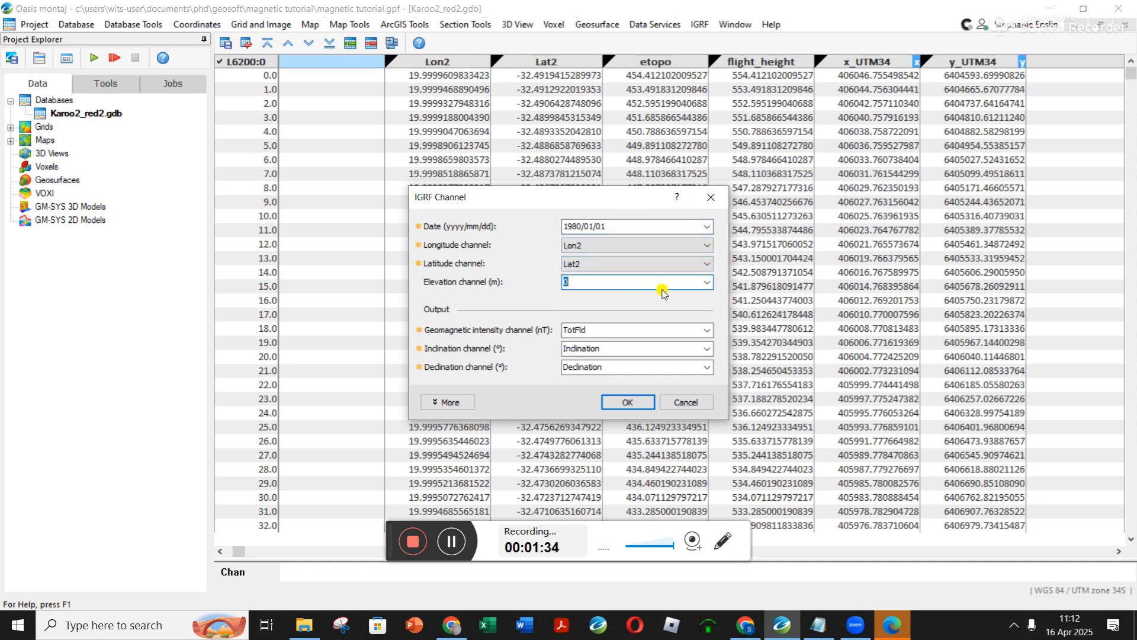
pyautogui.click(707, 282)
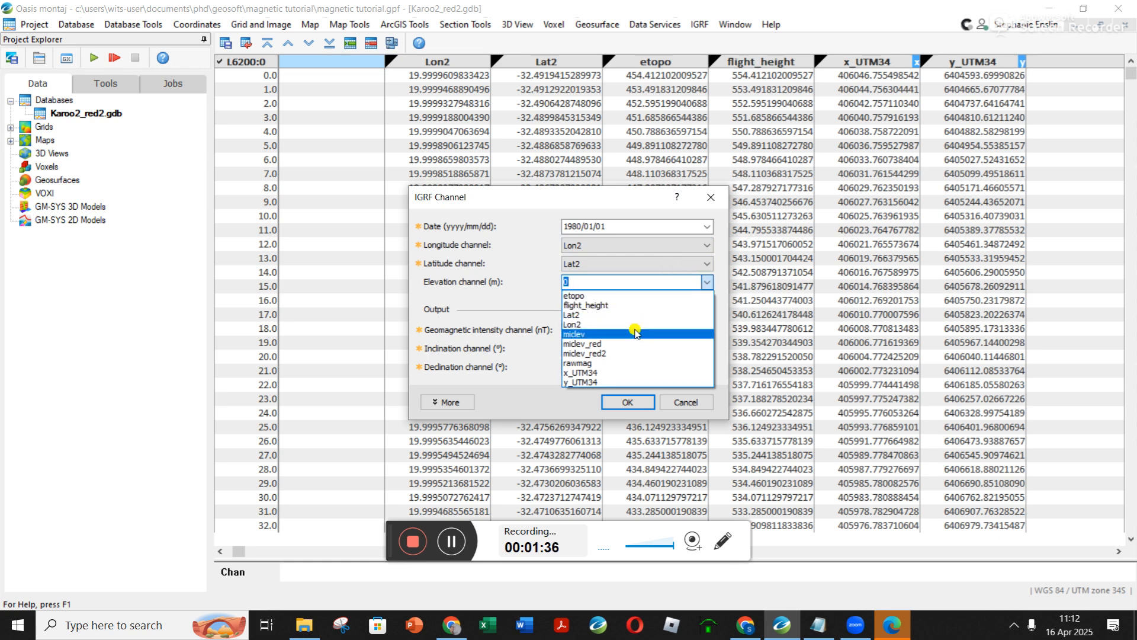
pyautogui.click(668, 297)
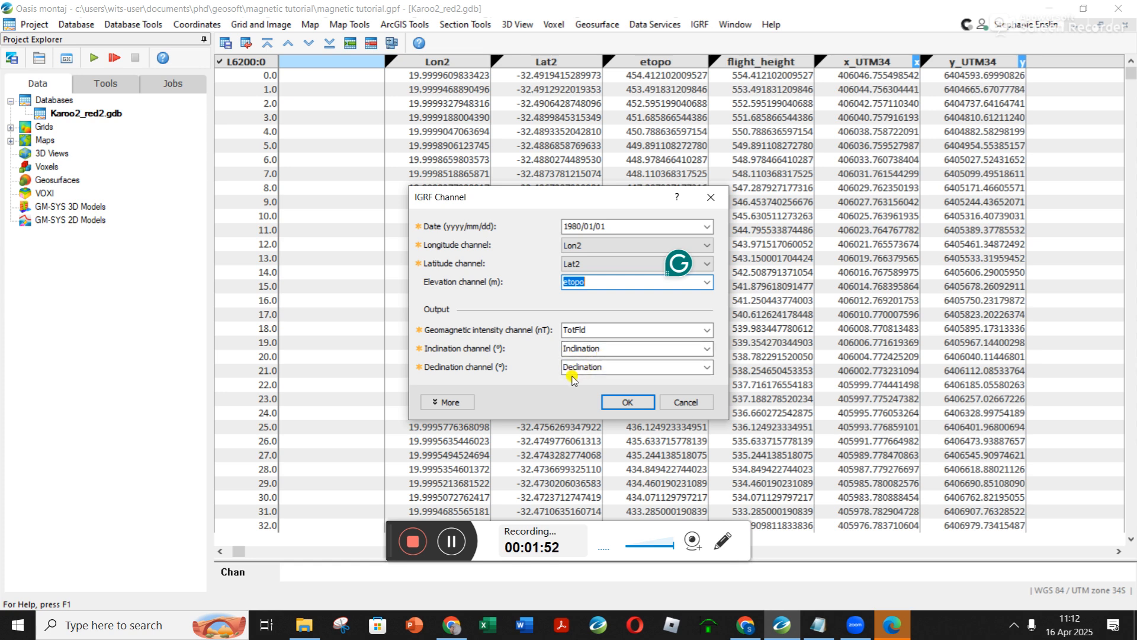
pyautogui.click(620, 402)
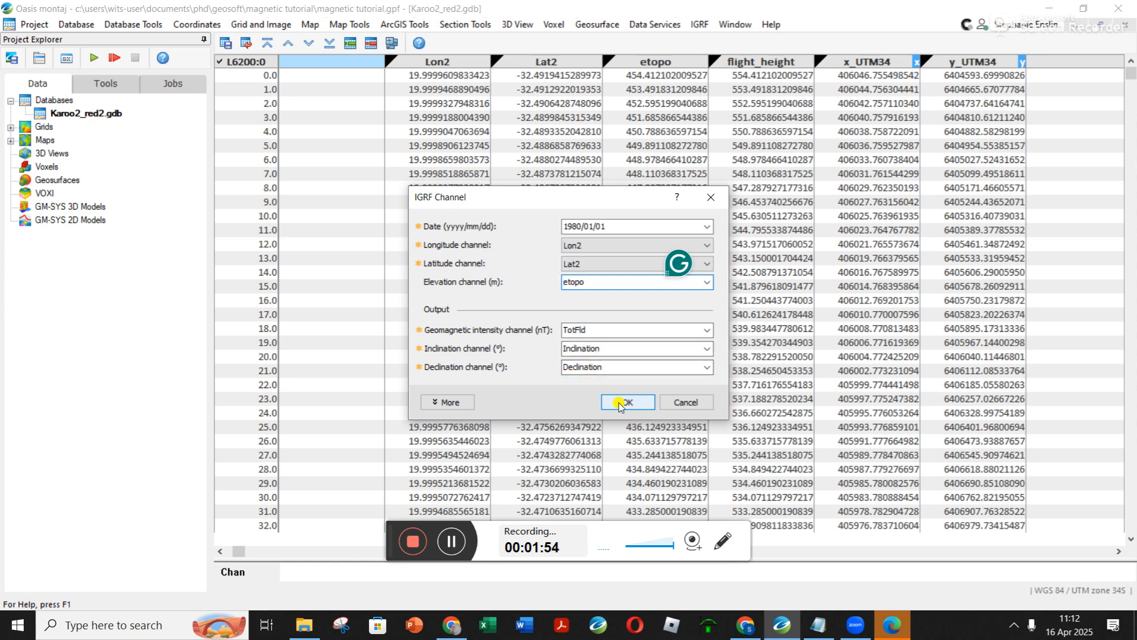
# Hide the TotFld and Inclination columns in the database view.
pyautogui.click(1121, 552)
pyautogui.click(1122, 553)
pyautogui.click(1122, 554)
pyautogui.click(1121, 553)
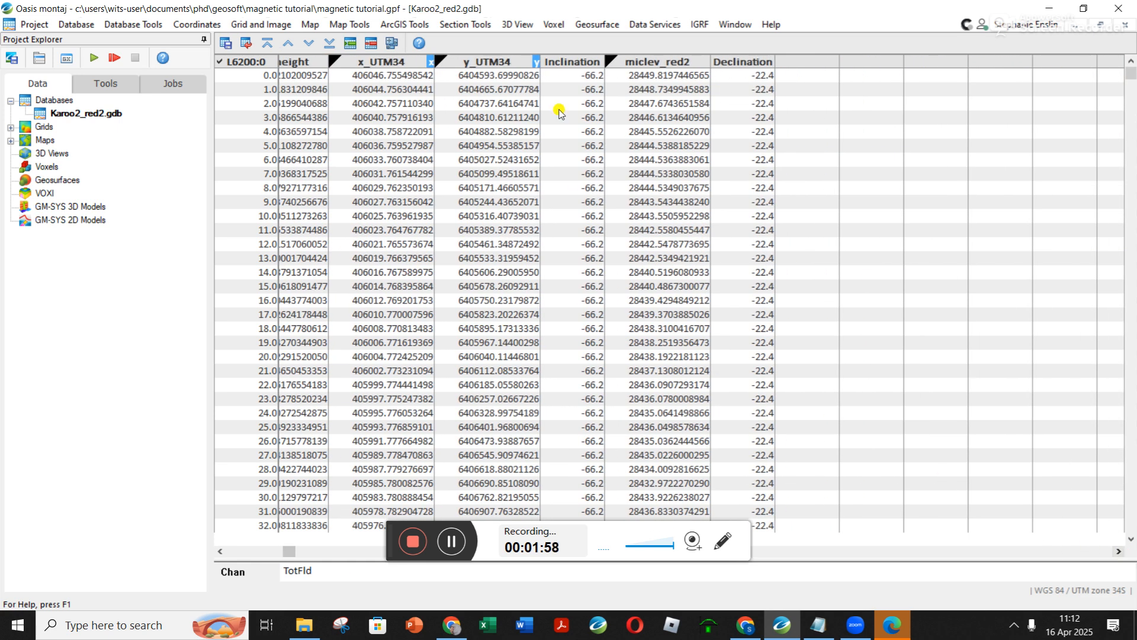
pyautogui.moveTo(288, 551); pyautogui.dragTo(228, 560)
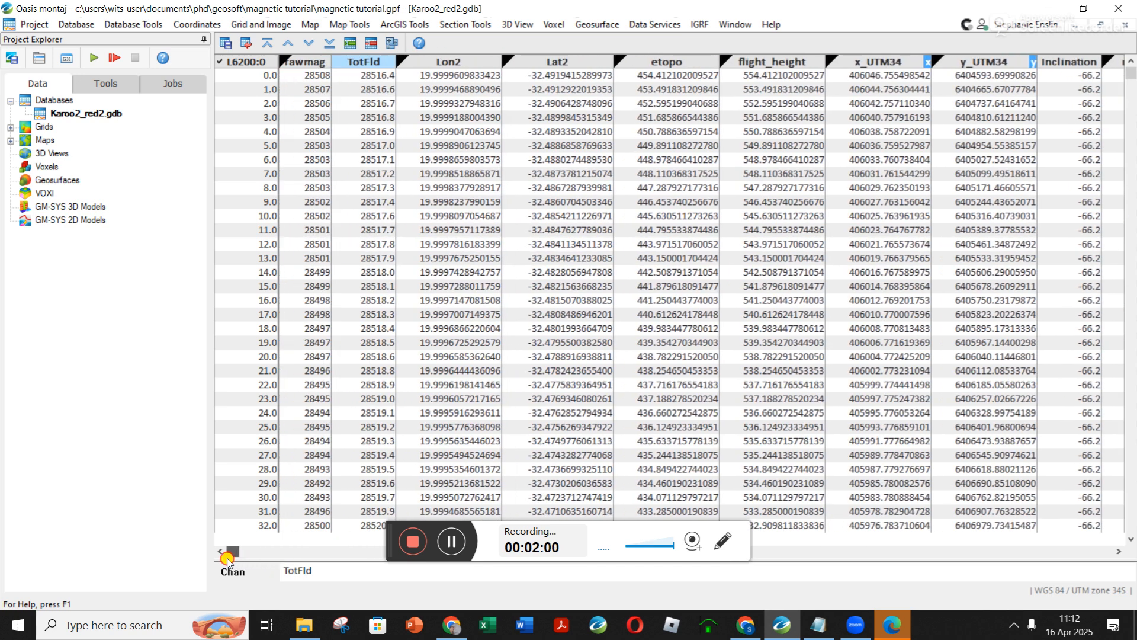
pyautogui.rightClick(361, 66)
pyautogui.click(405, 201)
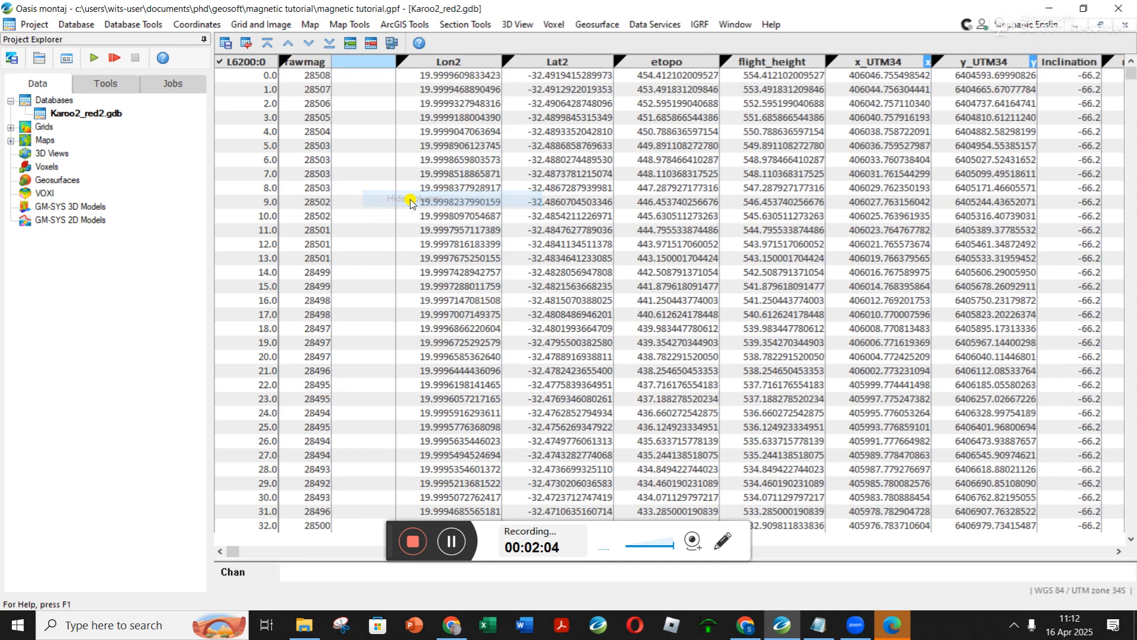
pyautogui.rightClick(1089, 67)
pyautogui.click(987, 197)
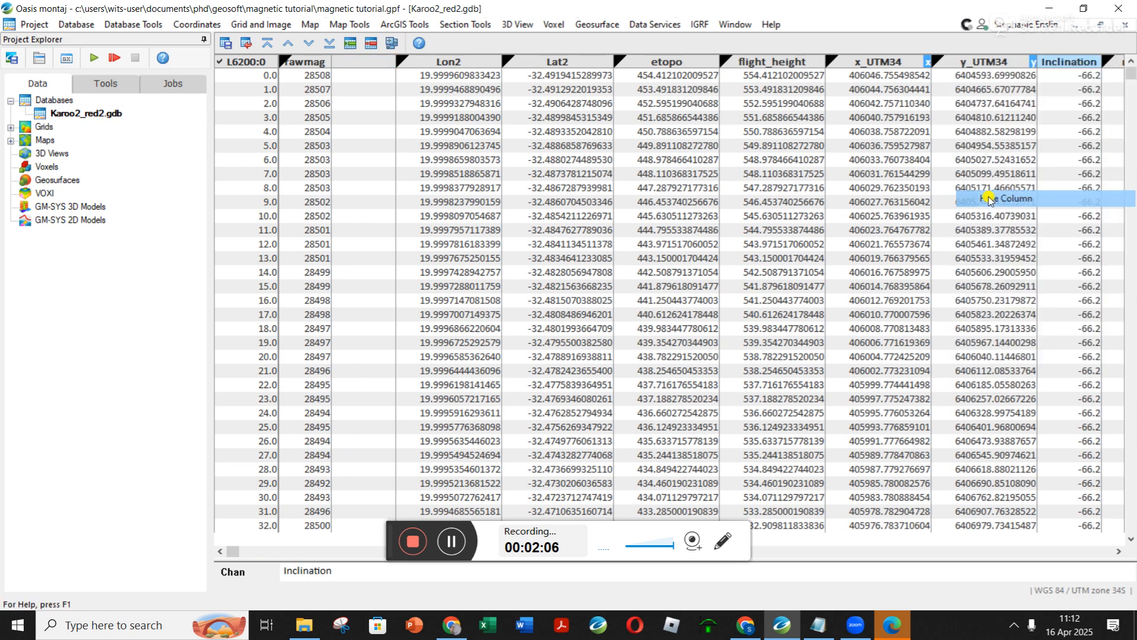
# Display the Inclination and TotFld channels in the empty columns directly after Declination.
pyautogui.moveTo(230, 551); pyautogui.dragTo(287, 550)
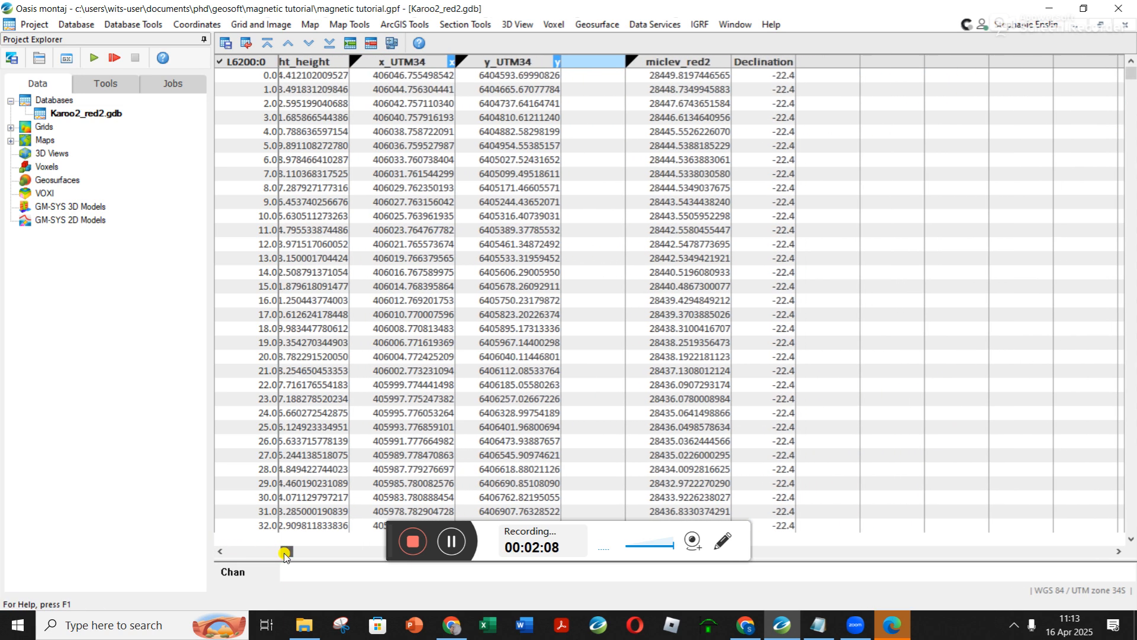
pyautogui.rightClick(827, 64)
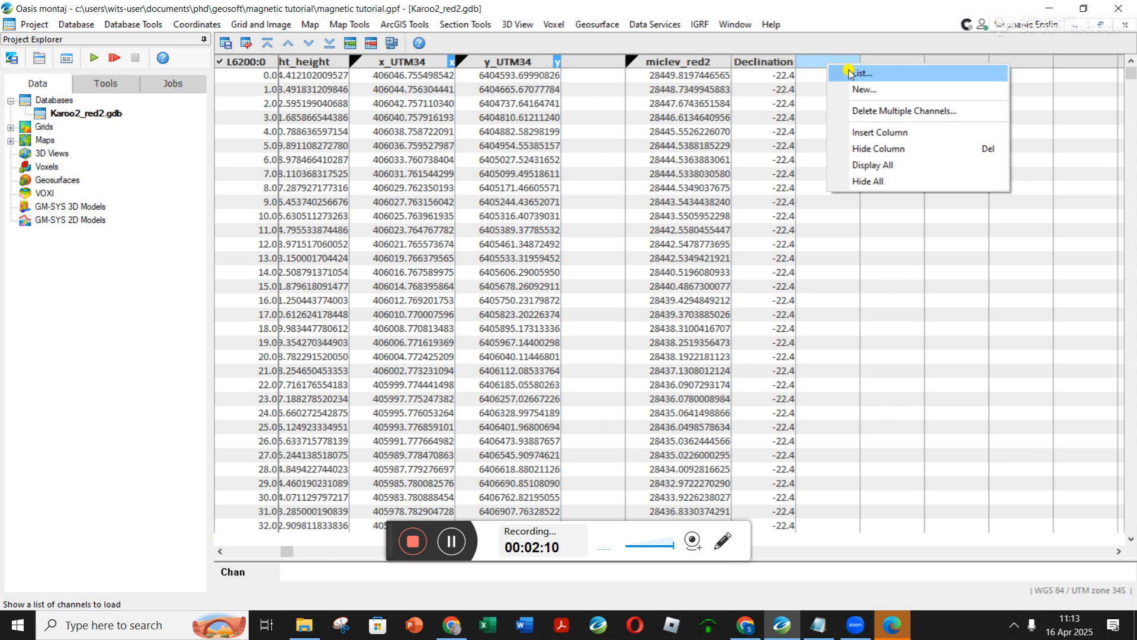
pyautogui.click(847, 73)
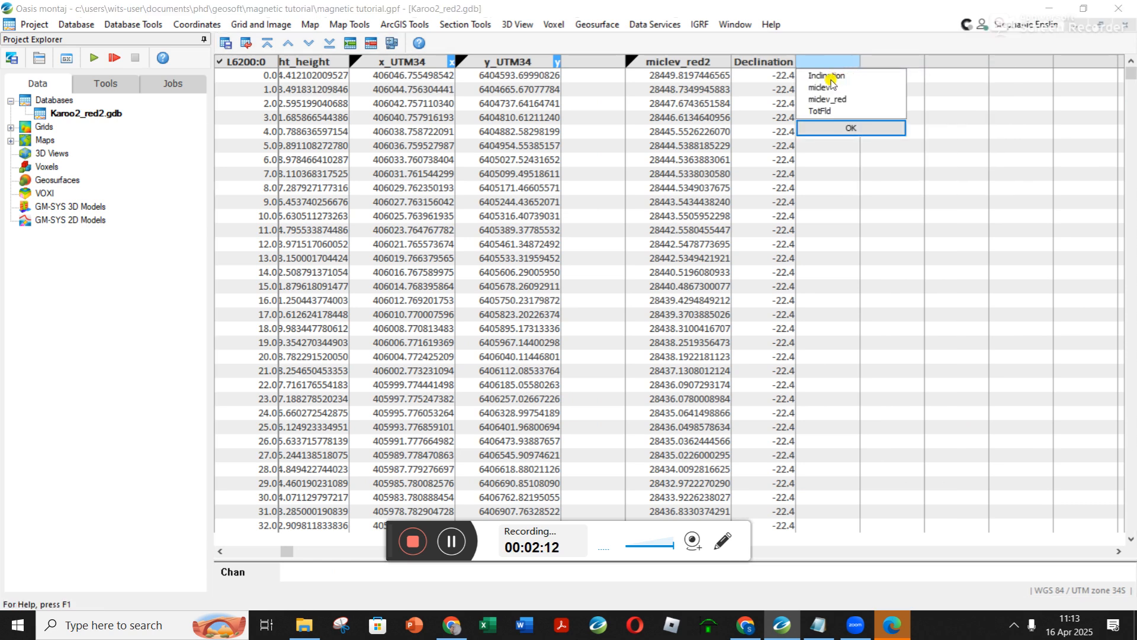
pyautogui.click(824, 75)
pyautogui.click(841, 129)
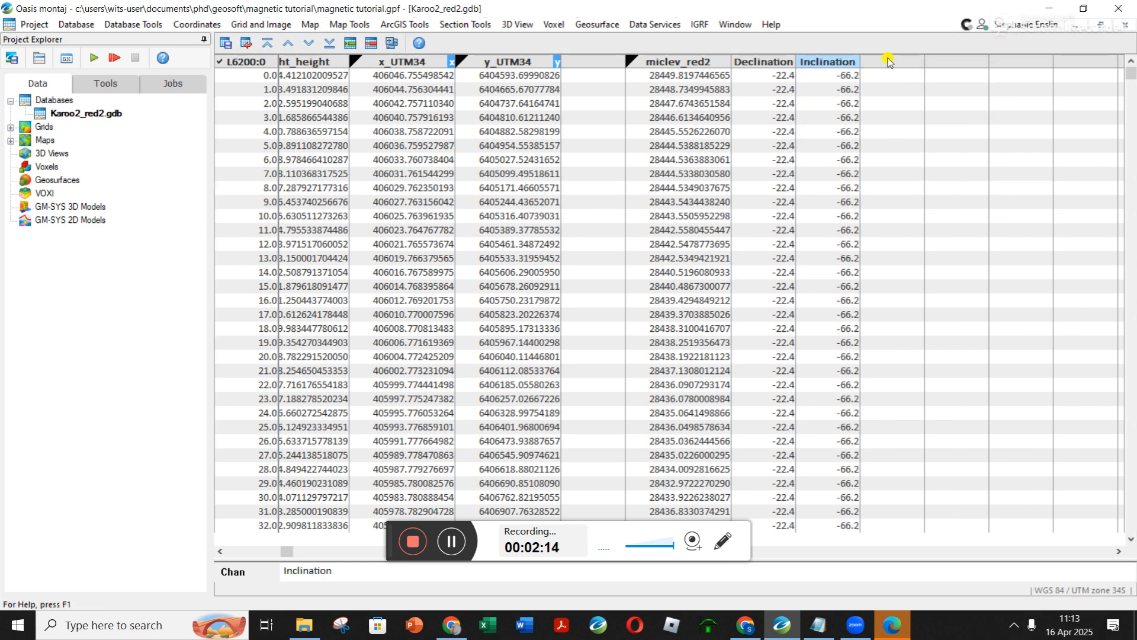
pyautogui.rightClick(891, 66)
pyautogui.click(909, 72)
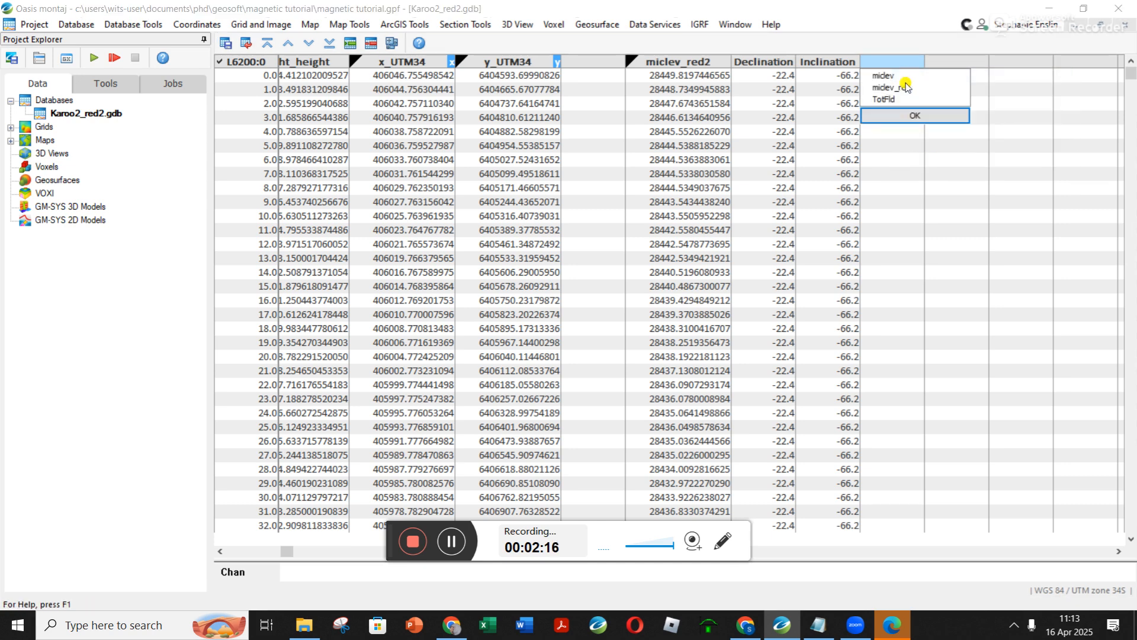
pyautogui.click(891, 99)
pyautogui.click(897, 115)
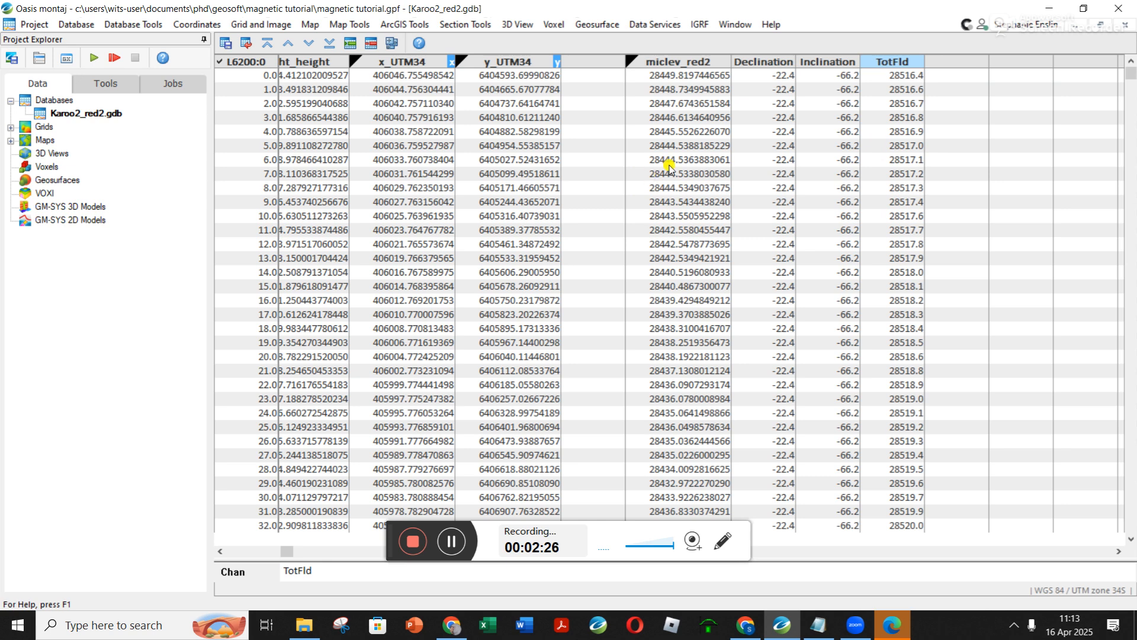
pyautogui.click(134, 26)
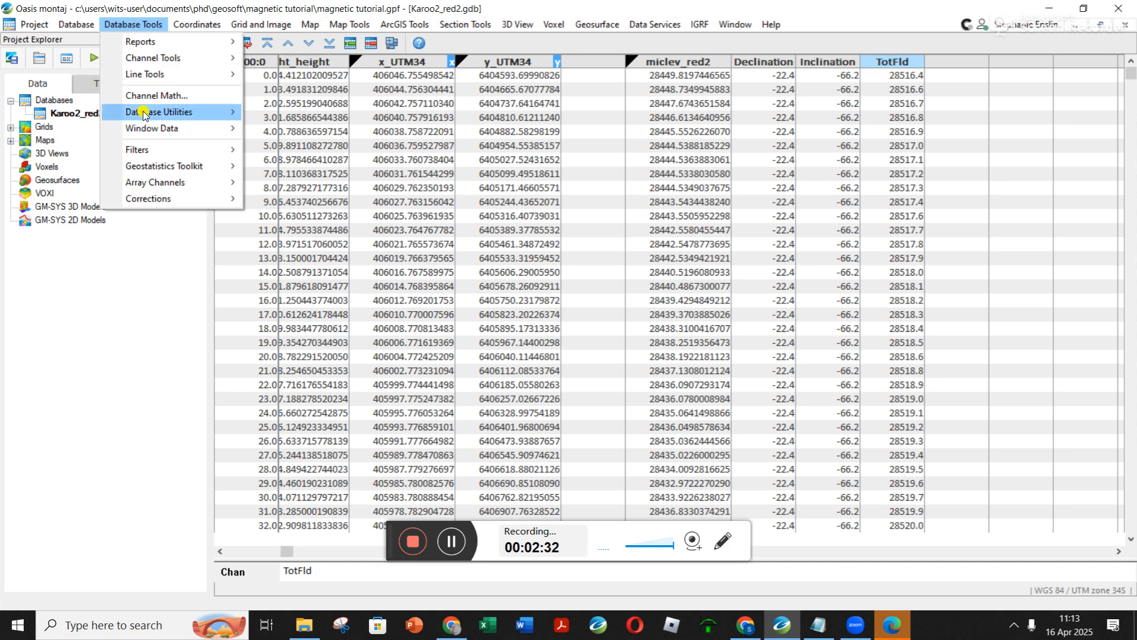
pyautogui.click(181, 95)
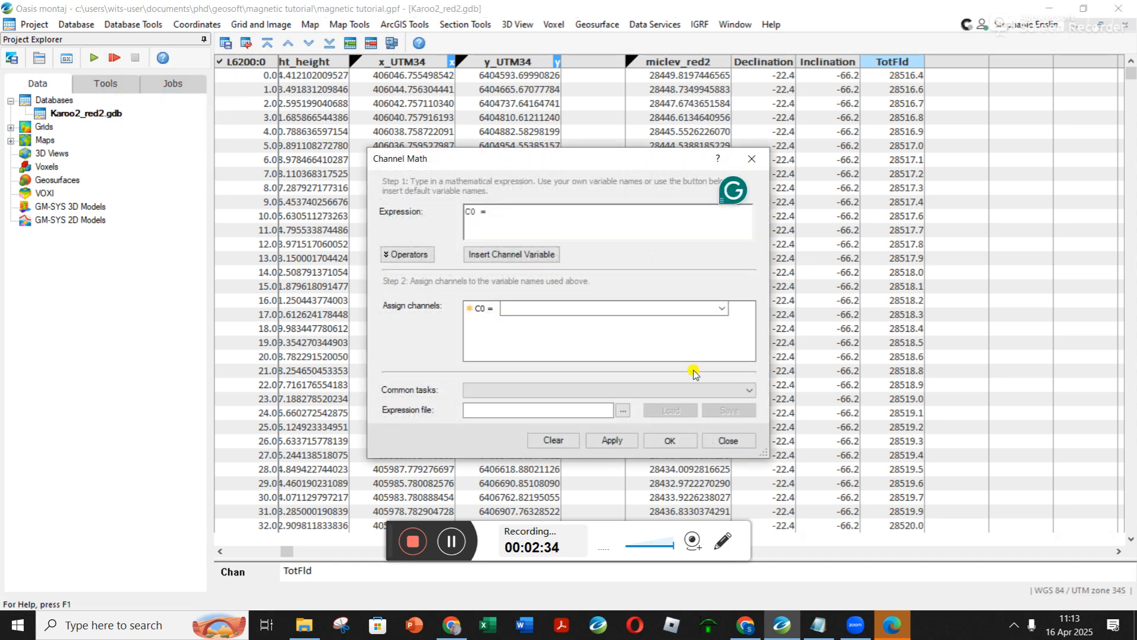
pyautogui.click(738, 444)
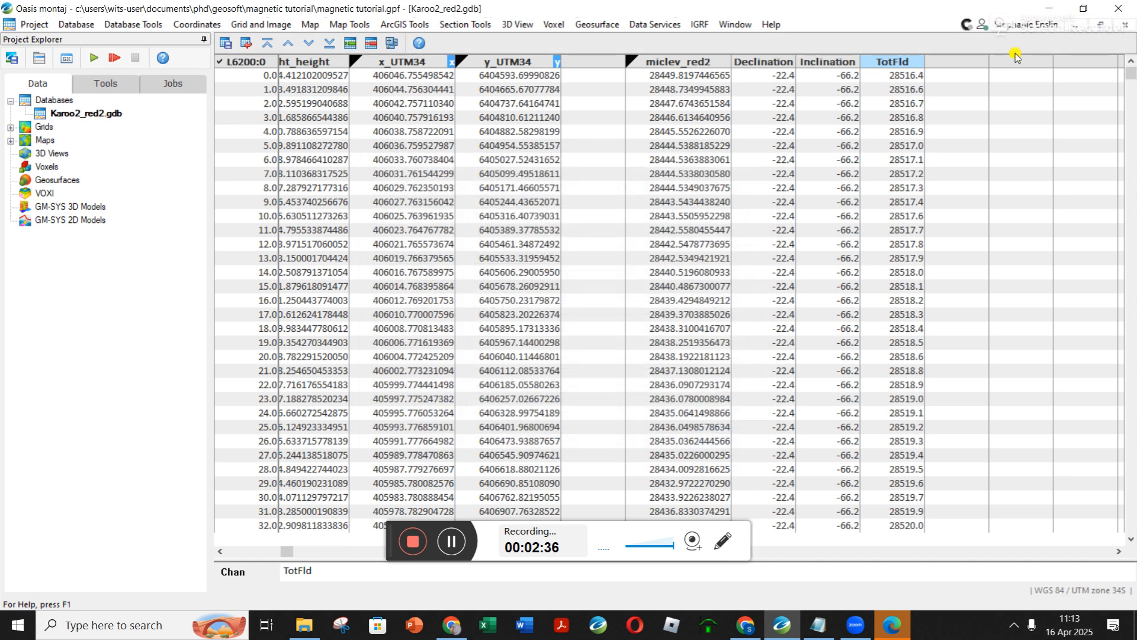
# Create a channel named miclev_minus_TF after TotFld, with Double data type and Normal format, and widen its column to fit the name.
pyautogui.click(967, 62)
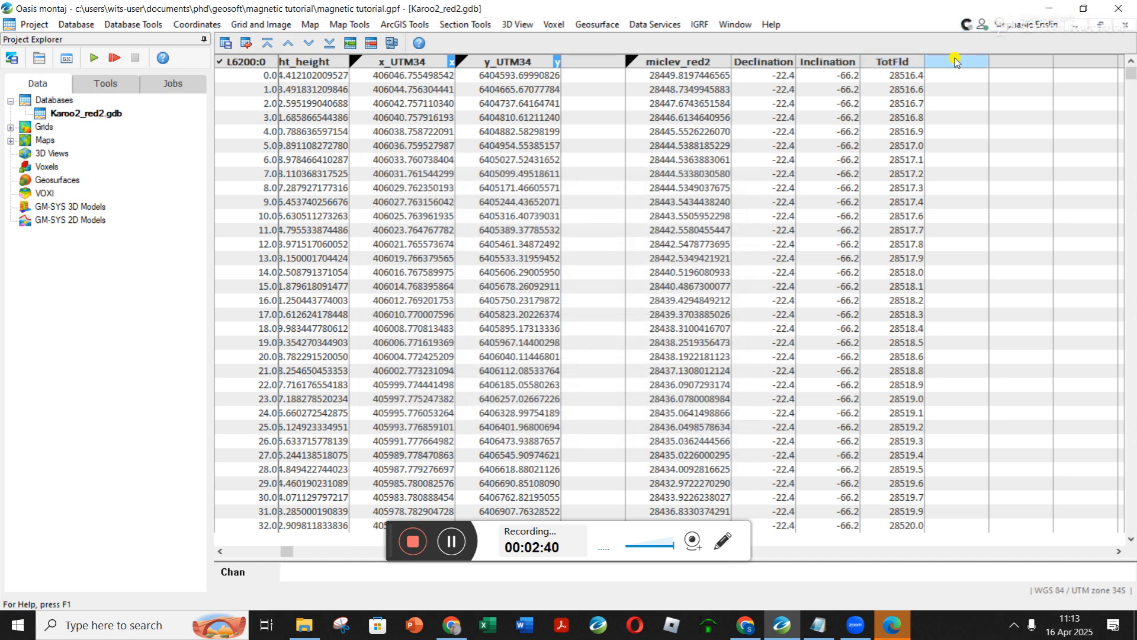
pyautogui.write('miclev_TFminus_')
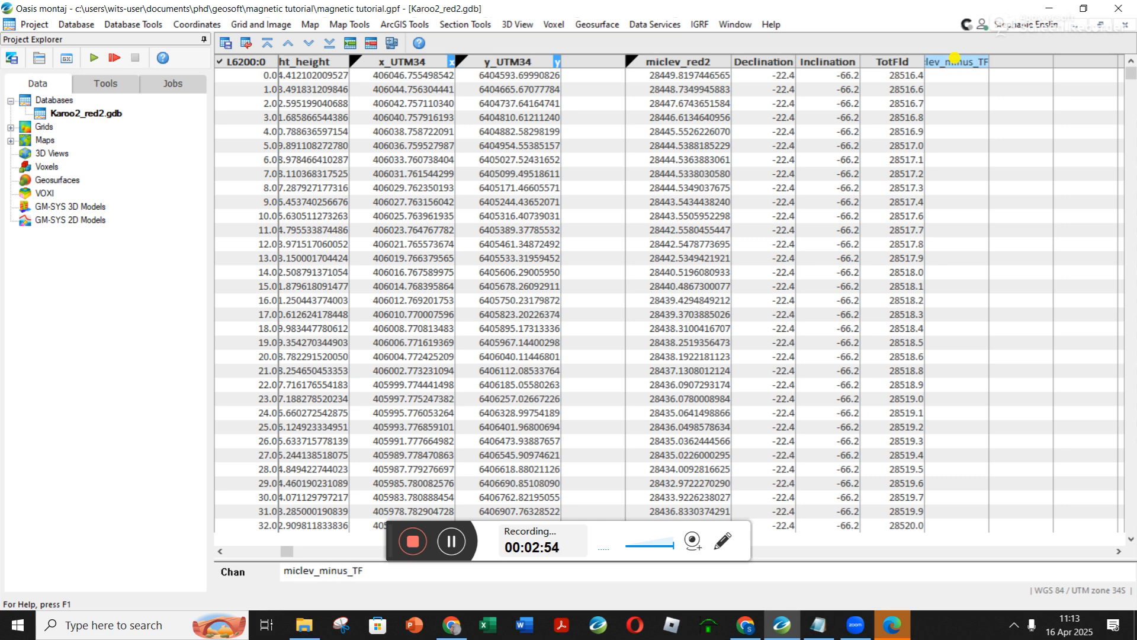
pyautogui.press('Return')
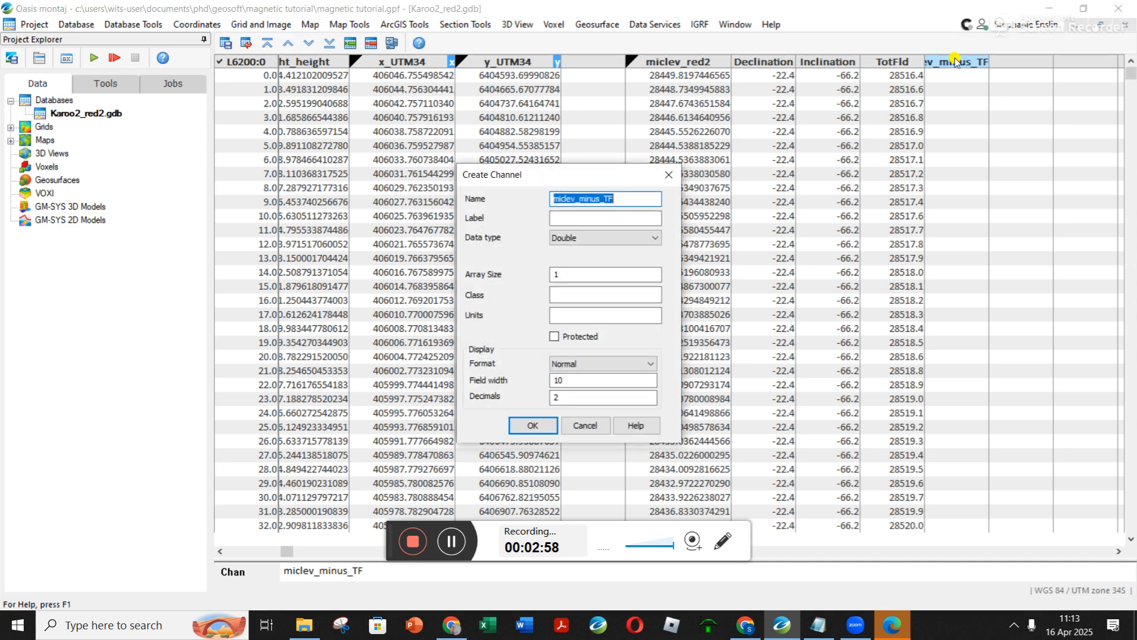
pyautogui.click(559, 364)
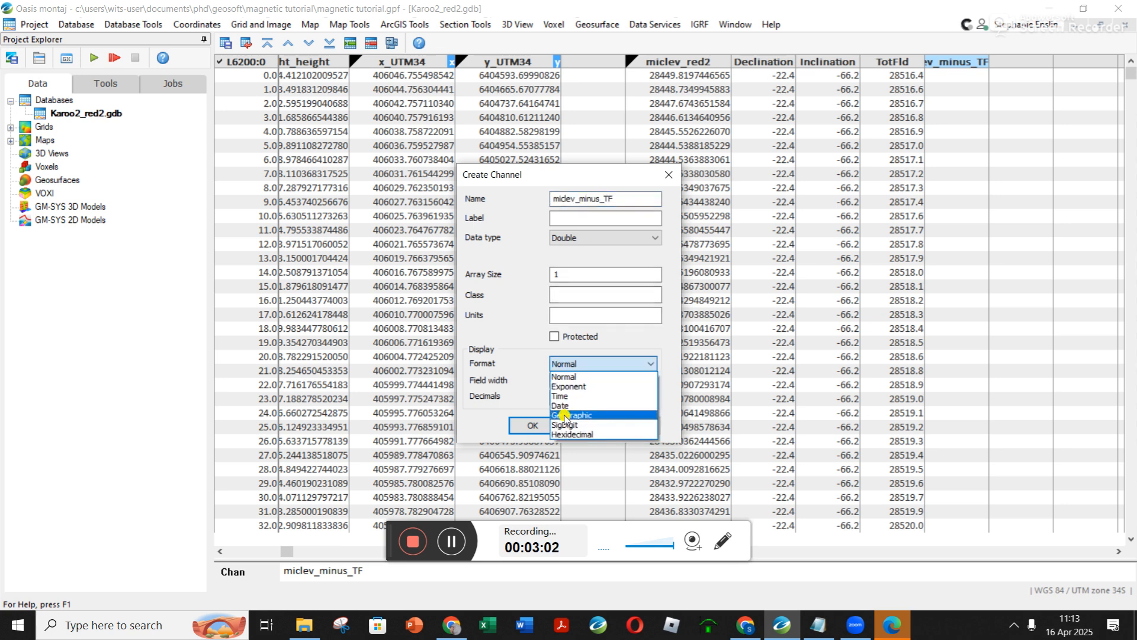
pyautogui.click(512, 382)
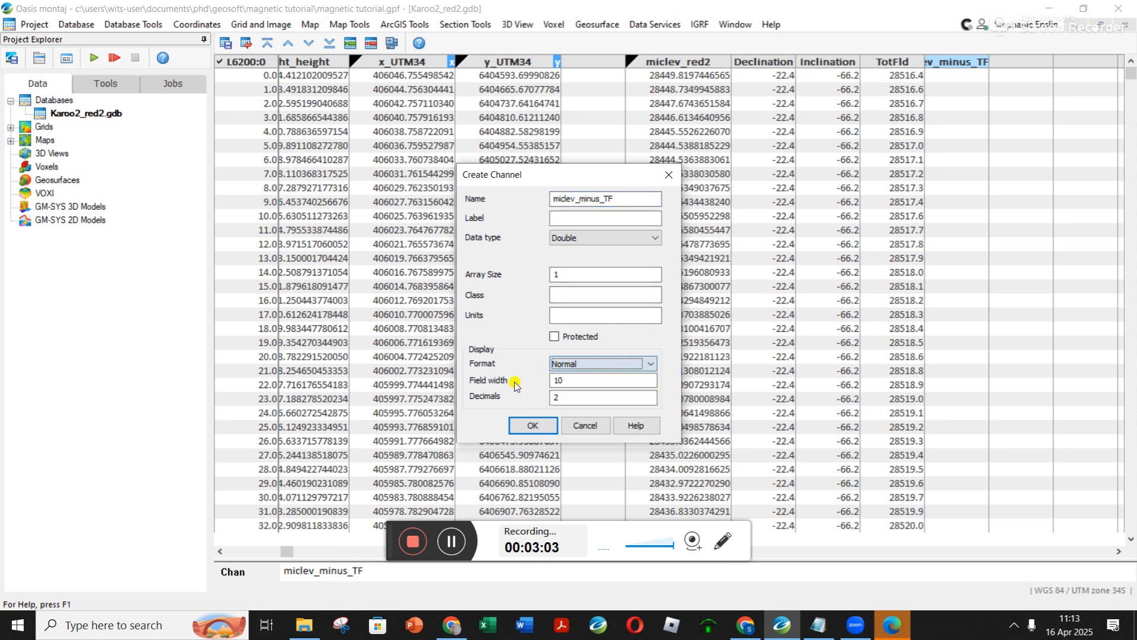
pyautogui.click(541, 426)
pyautogui.moveTo(988, 63); pyautogui.dragTo(1047, 62)
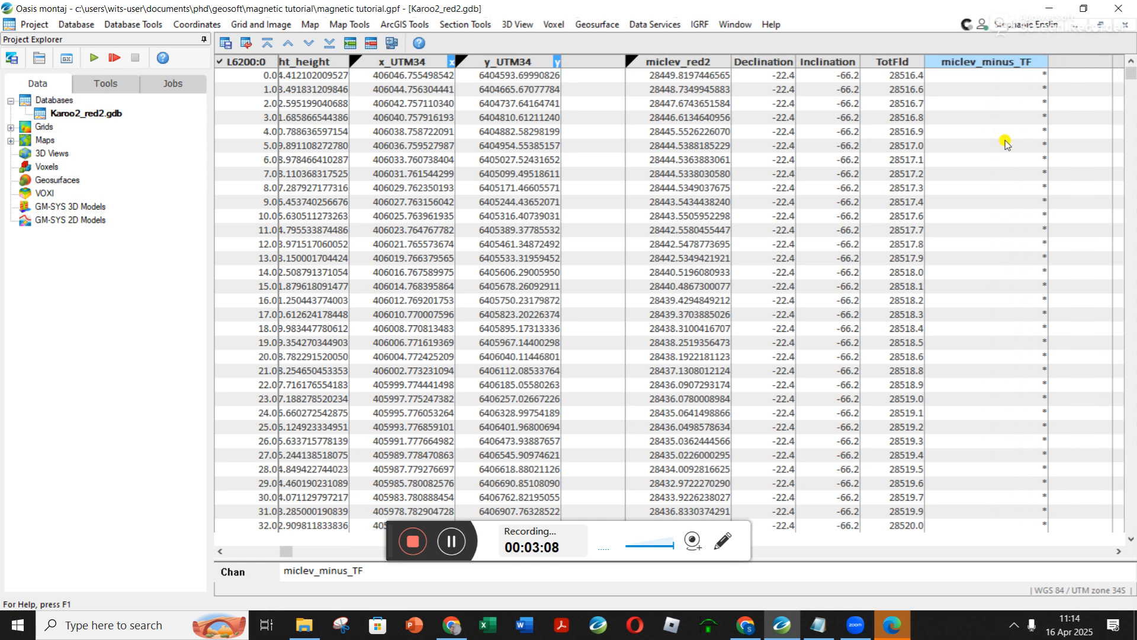
# Build the Channel Math expression C0 = C1-C2, assigning C0 to the miclev_minus_TF channel.
pyautogui.click(131, 24)
pyautogui.click(157, 95)
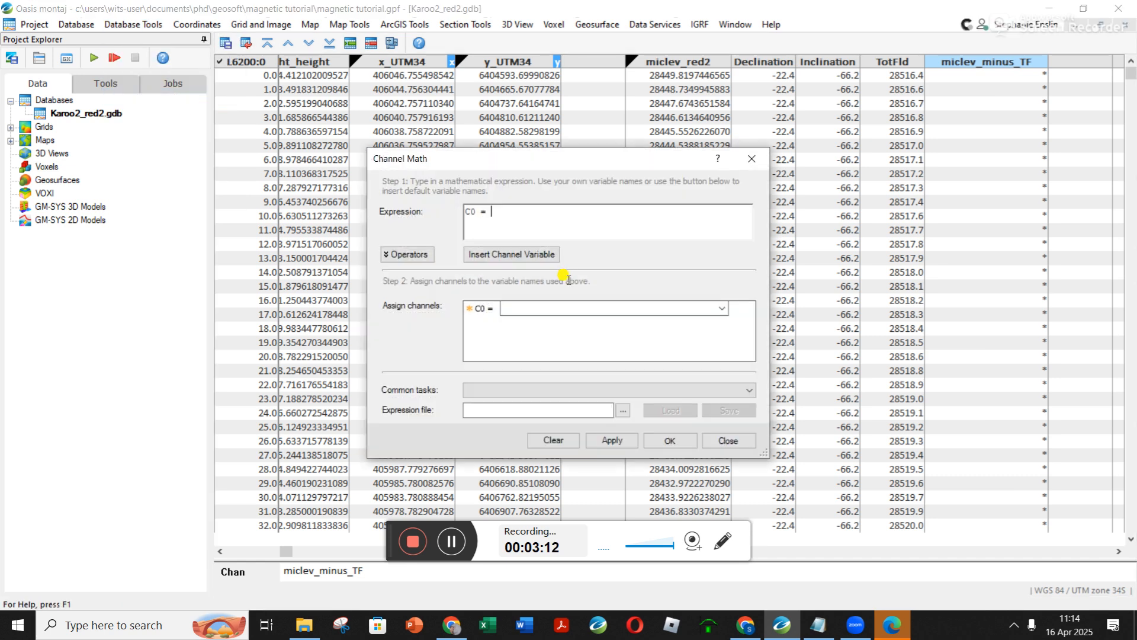
pyautogui.click(722, 309)
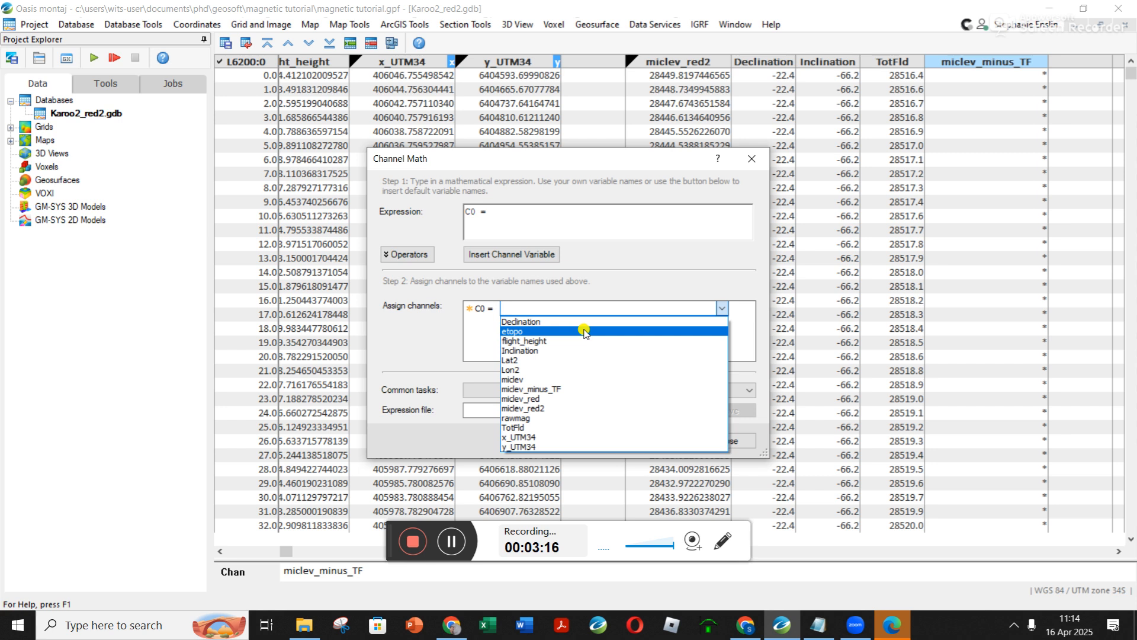
pyautogui.click(576, 389)
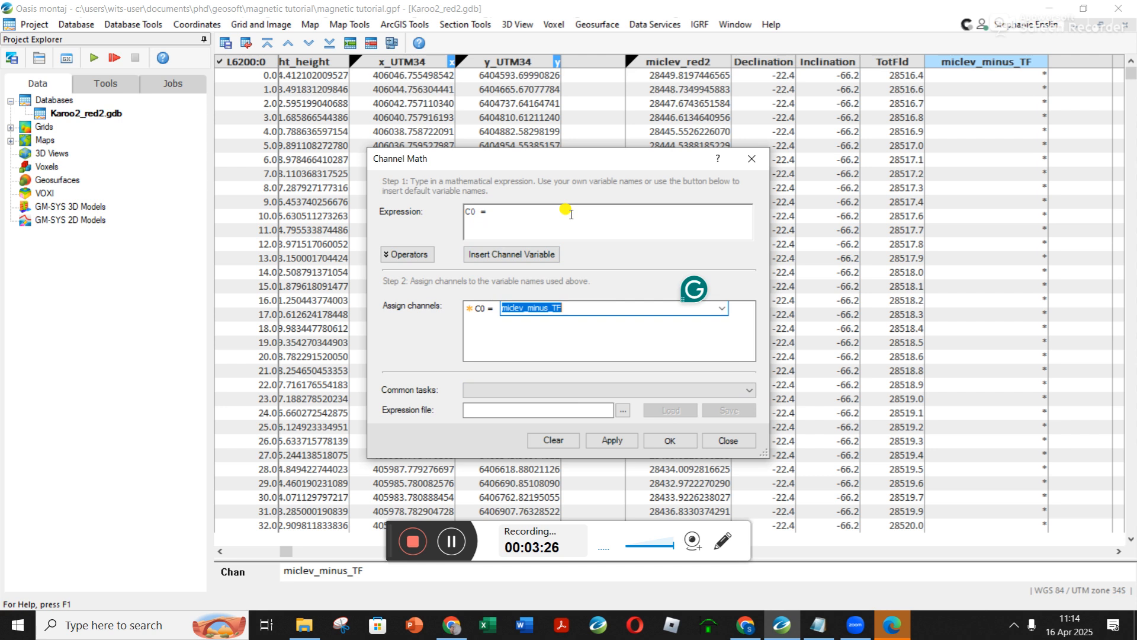
pyautogui.click(497, 254)
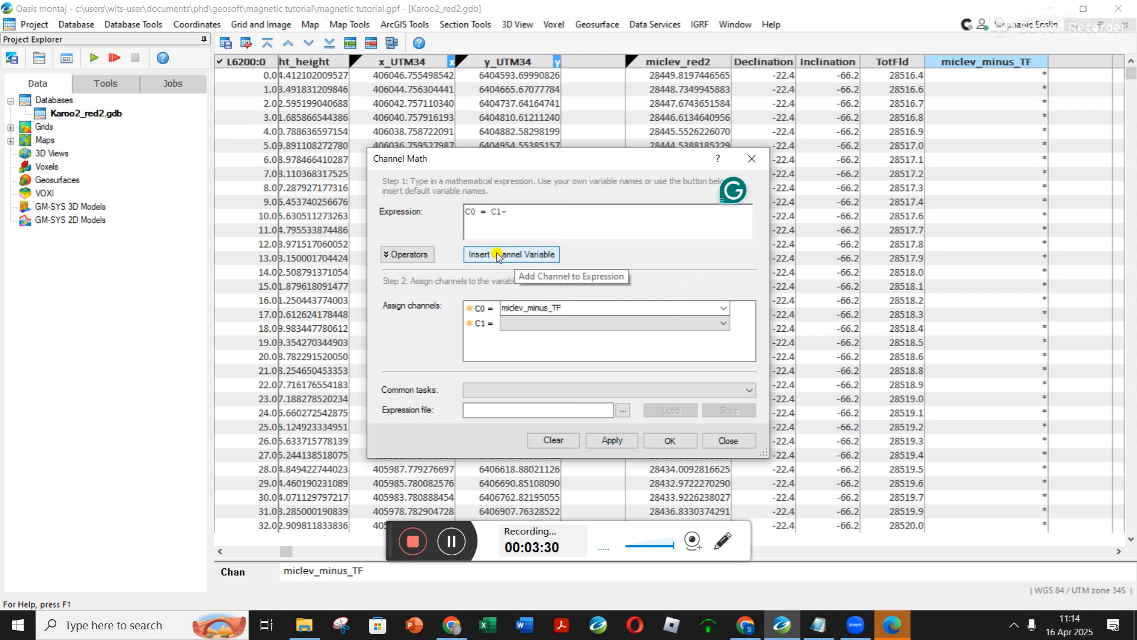
pyautogui.click(498, 255)
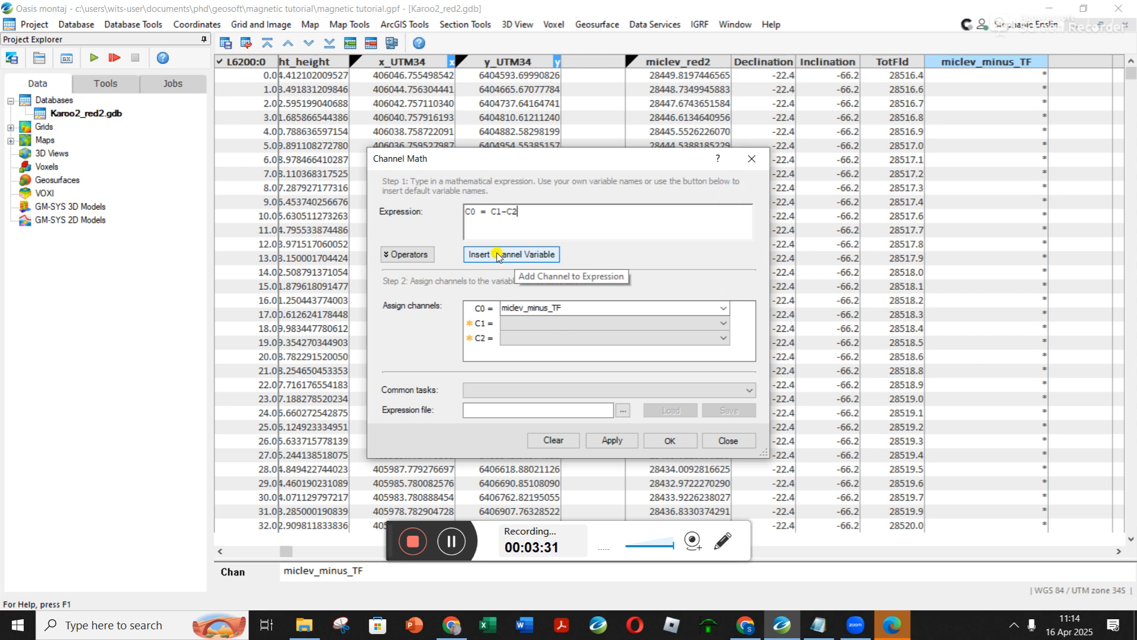
# Assign miclev_red2 to C1 and TotFld to C2, and run the channel calculation.
pyautogui.click(577, 323)
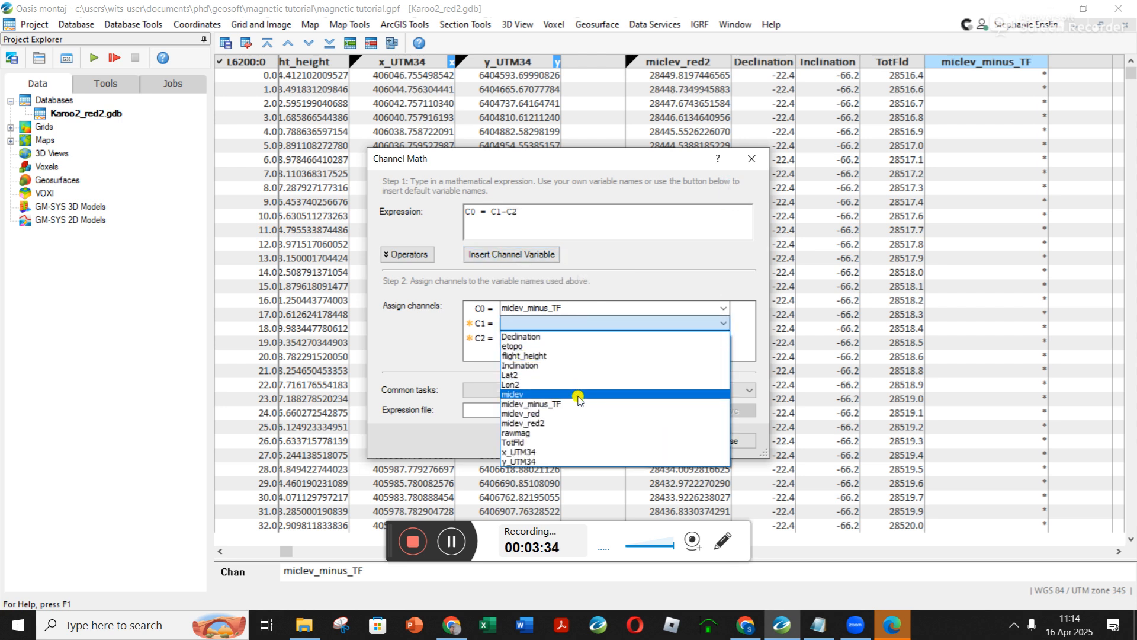
pyautogui.click(549, 423)
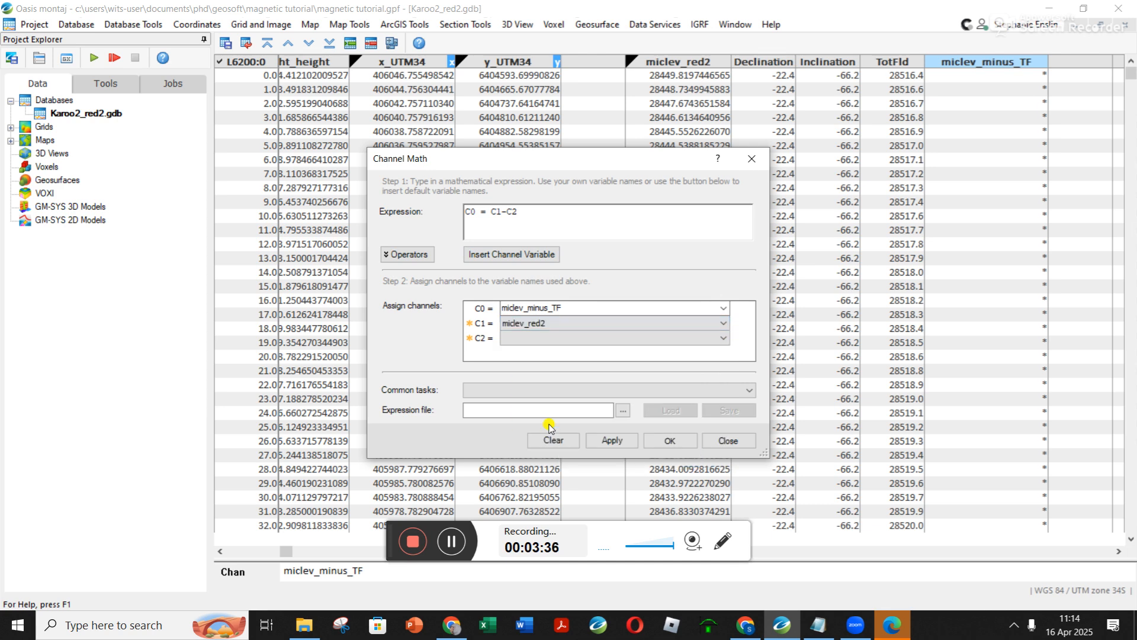
pyautogui.click(546, 339)
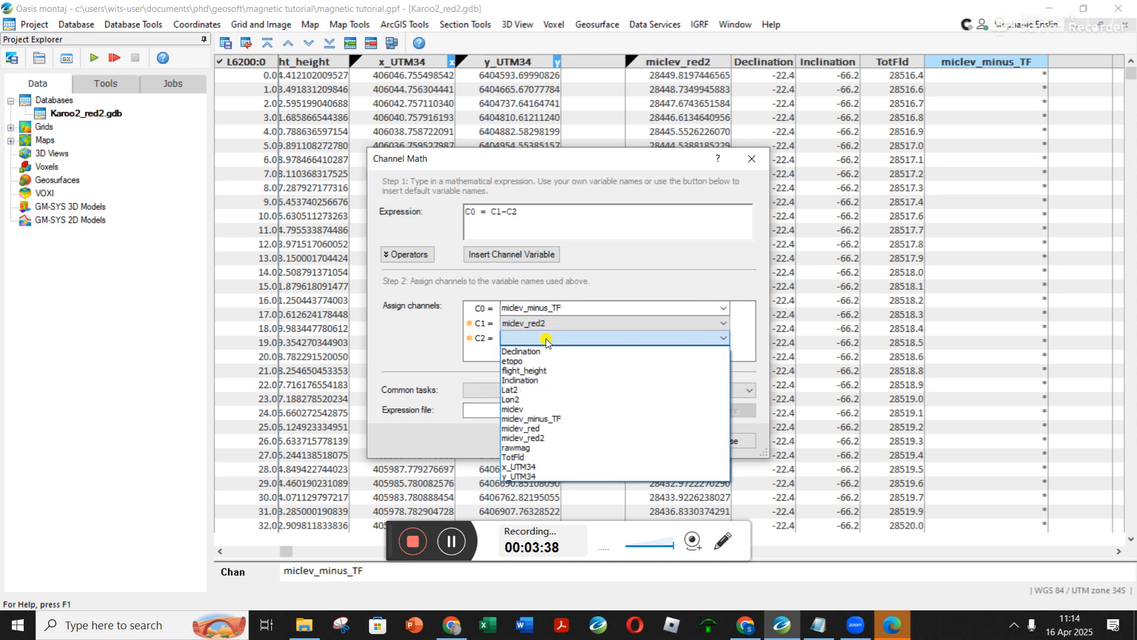
pyautogui.click(533, 457)
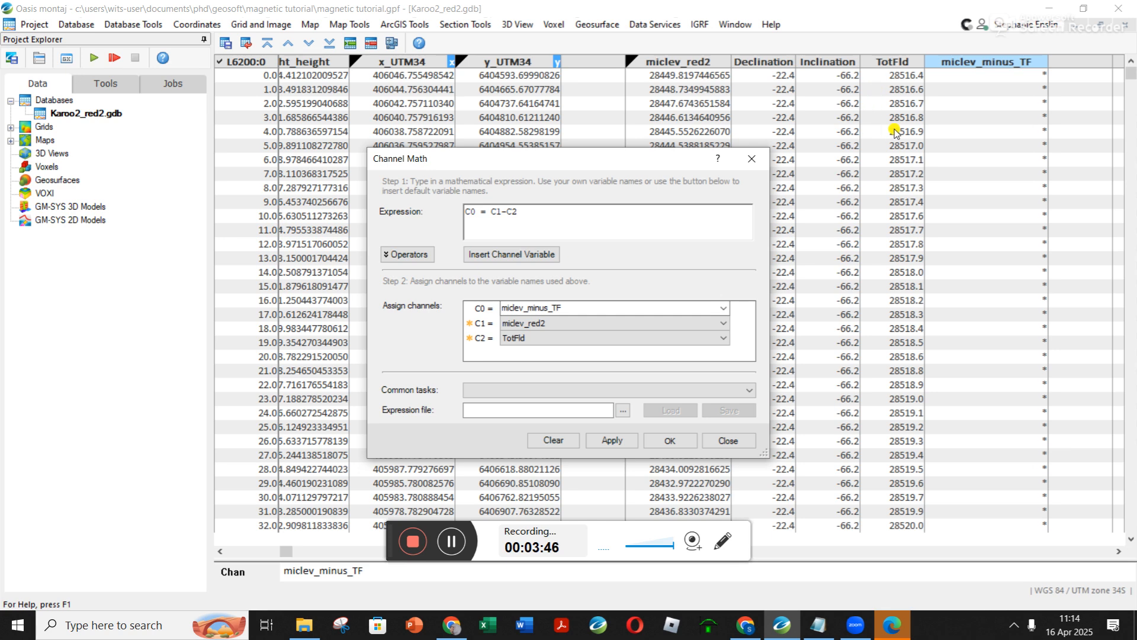
pyautogui.click(662, 440)
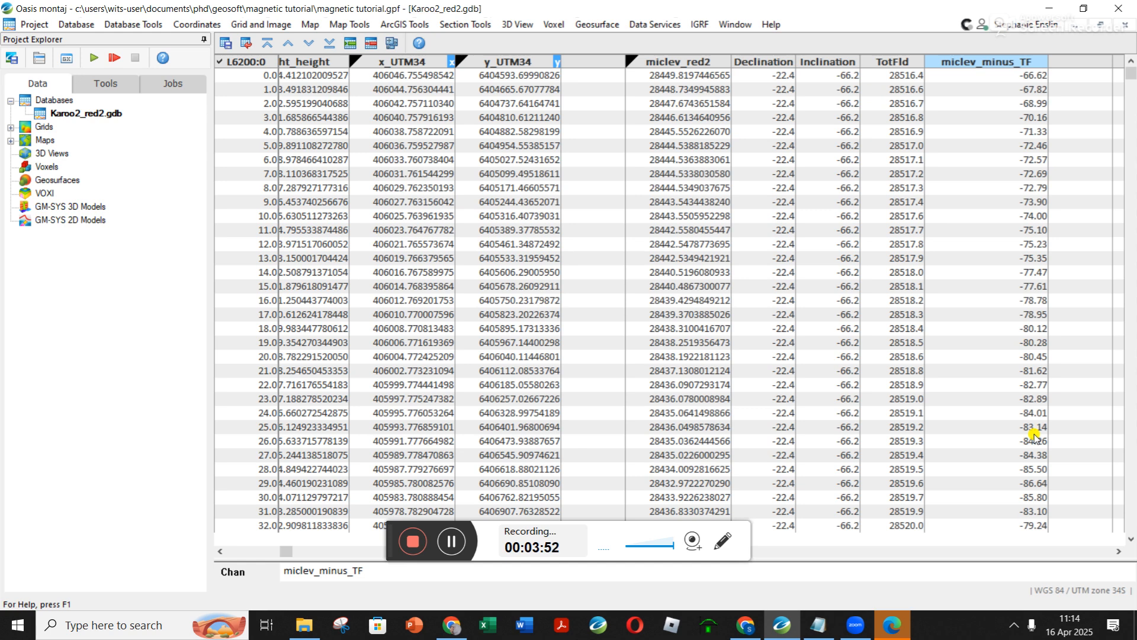
# Grid miclev_minus_TF by minimum curvature with 250 m cells to Karoo2_red2_miclev_minus_TF.grd, adjusting the blanking distance and cells extended beyond the data.
pyautogui.click(261, 25)
pyautogui.moveTo(264, 46)
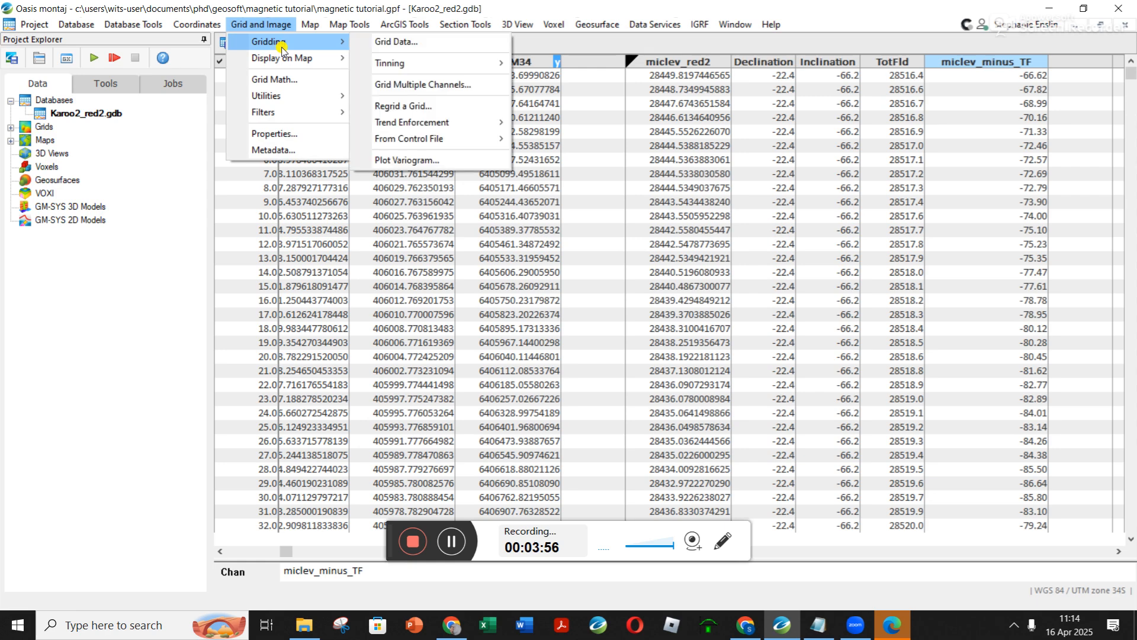
pyautogui.click(397, 42)
pyautogui.click(547, 113)
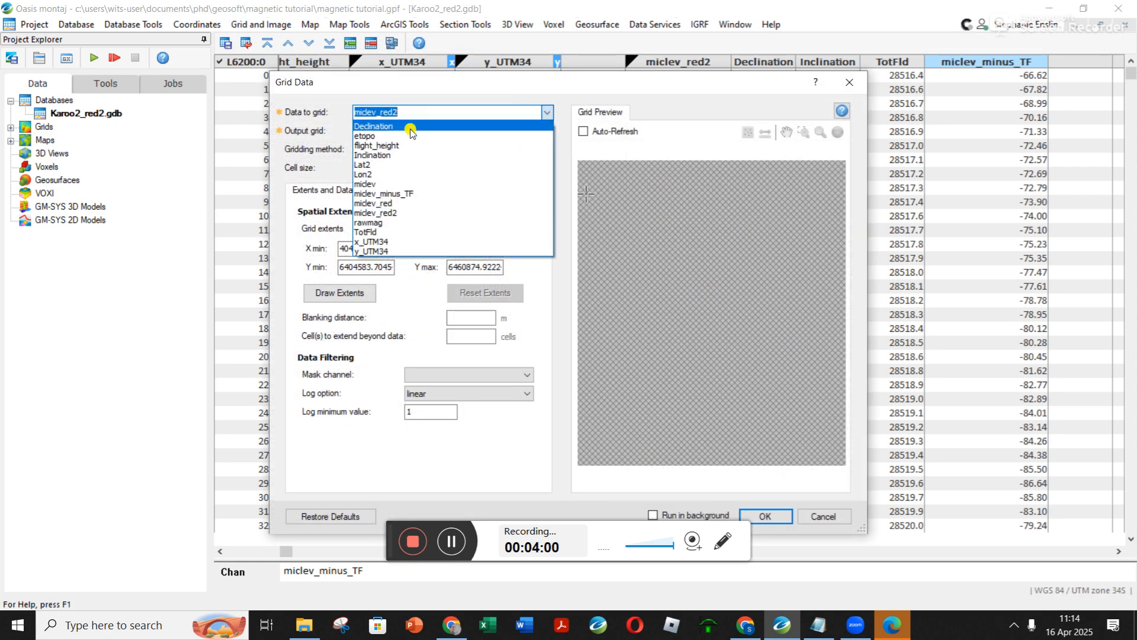
pyautogui.click(403, 194)
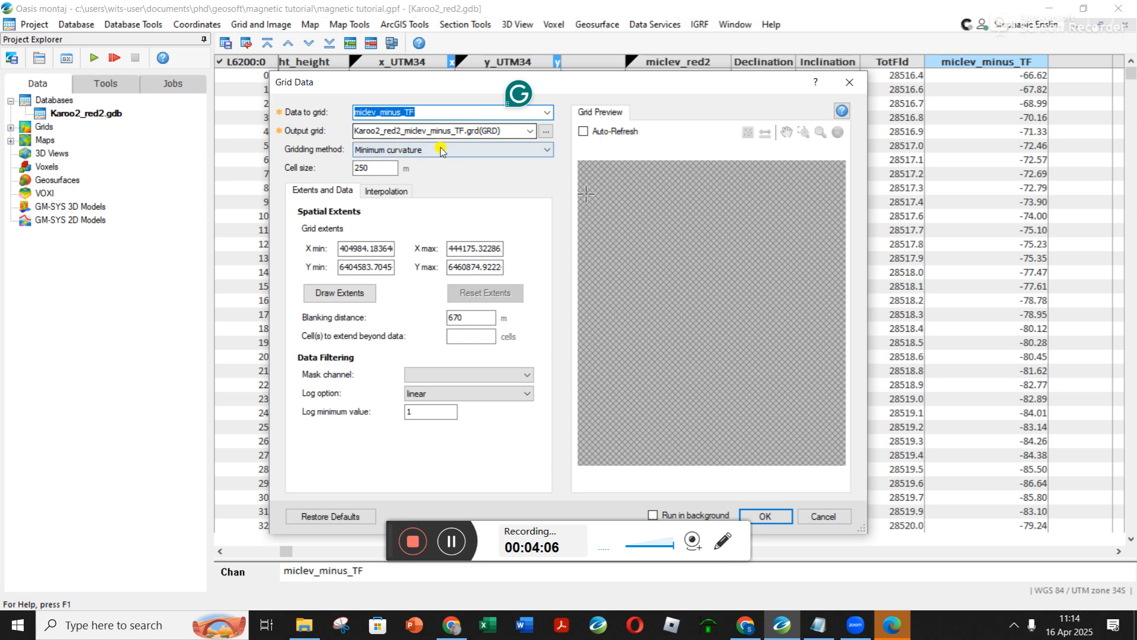
pyautogui.doubleClick(466, 317)
pyautogui.click(456, 336)
pyautogui.click(766, 517)
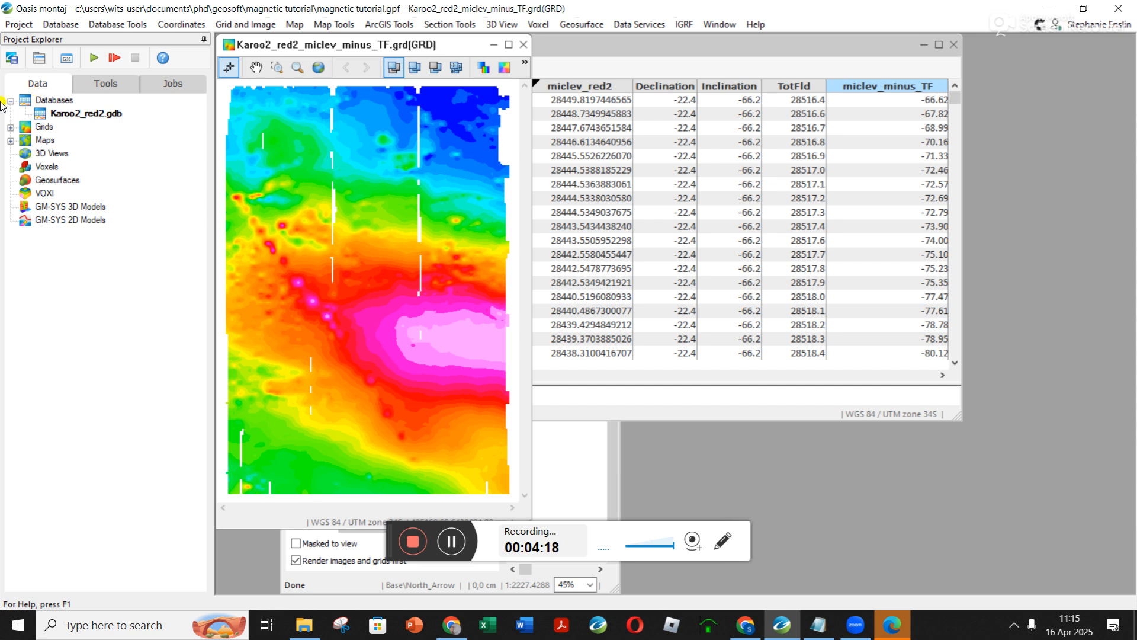
# Open the Karoo2_red2.map from the project's maps and maximize its window.
pyautogui.click(10, 141)
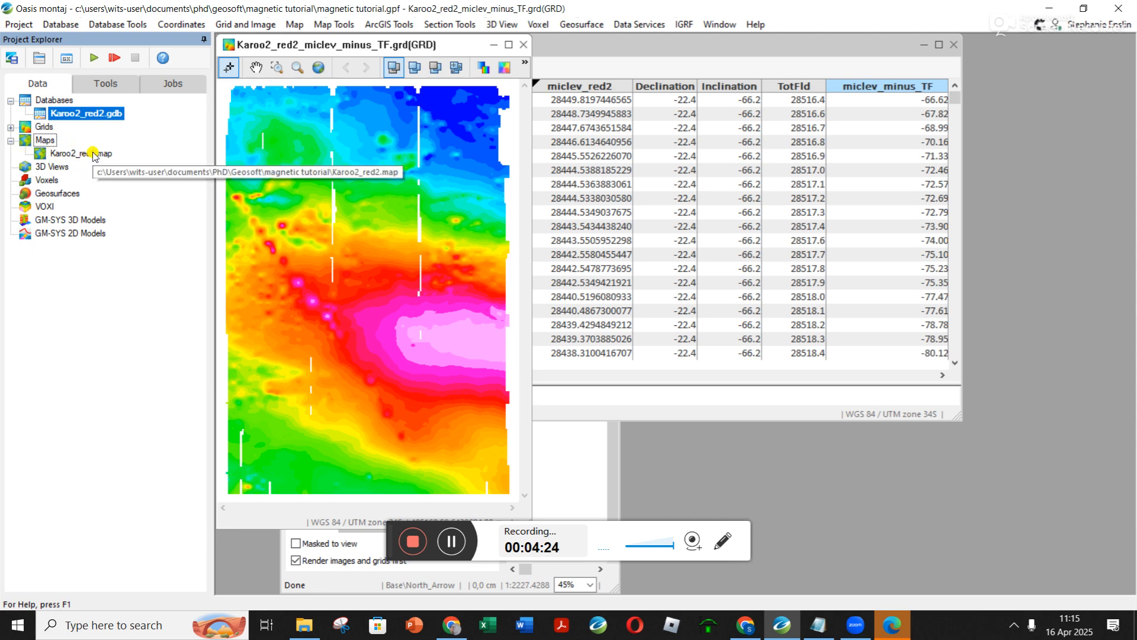
pyautogui.doubleClick(76, 154)
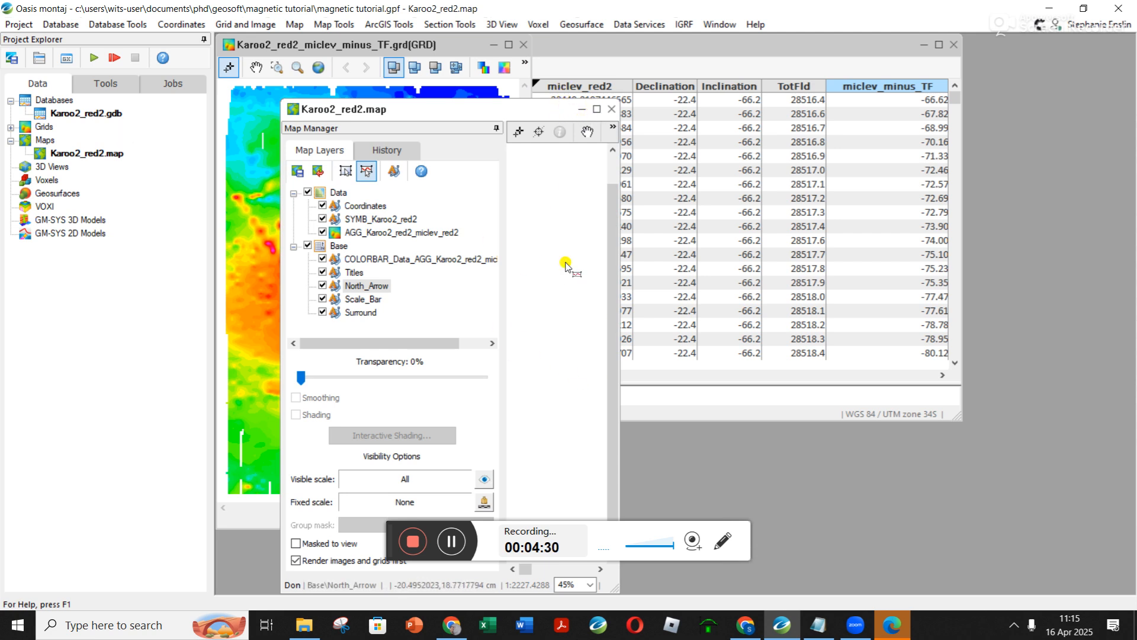
pyautogui.click(594, 109)
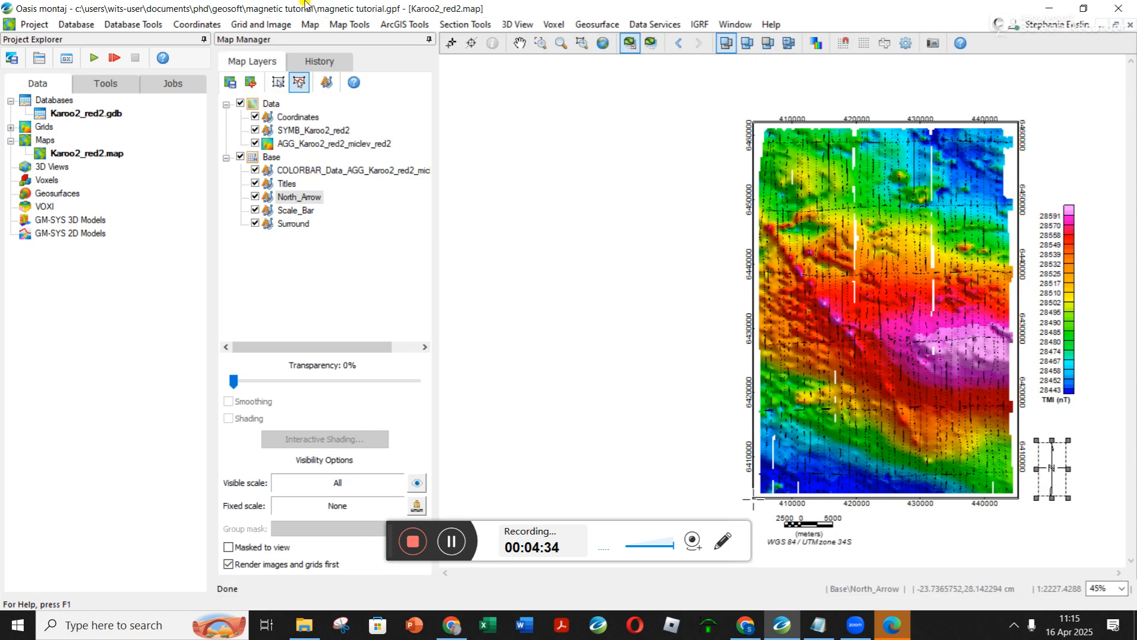
# Display the Karoo2_red2_miclev_minus_TF grid on the current map with histogram equalization, shading on and smoothing off.
pyautogui.click(243, 24)
pyautogui.moveTo(296, 58)
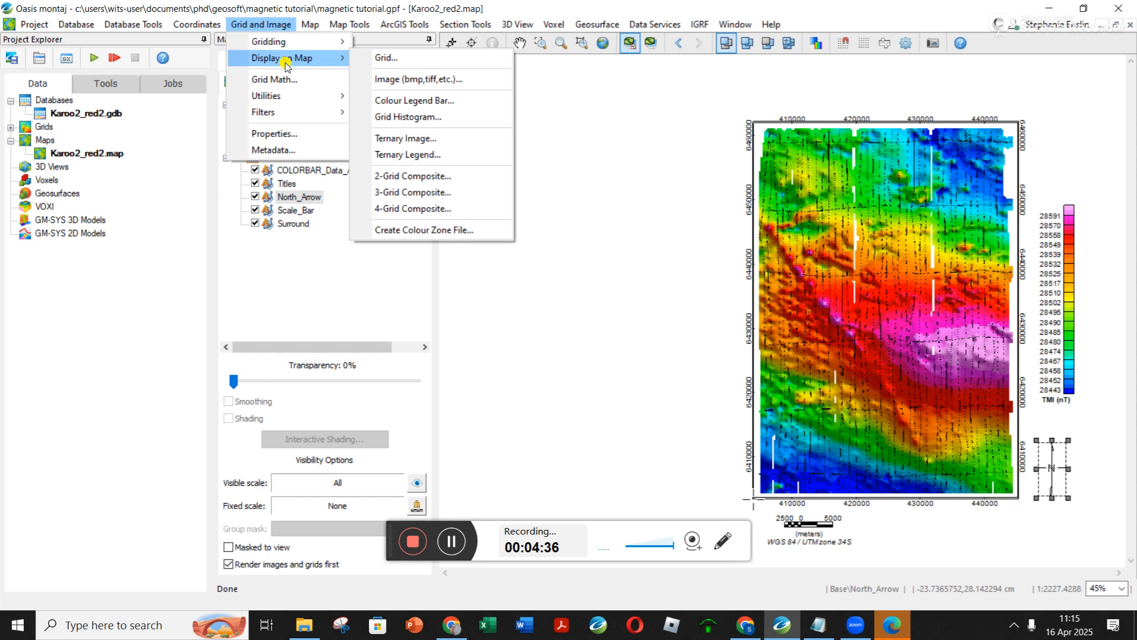
pyautogui.click(379, 59)
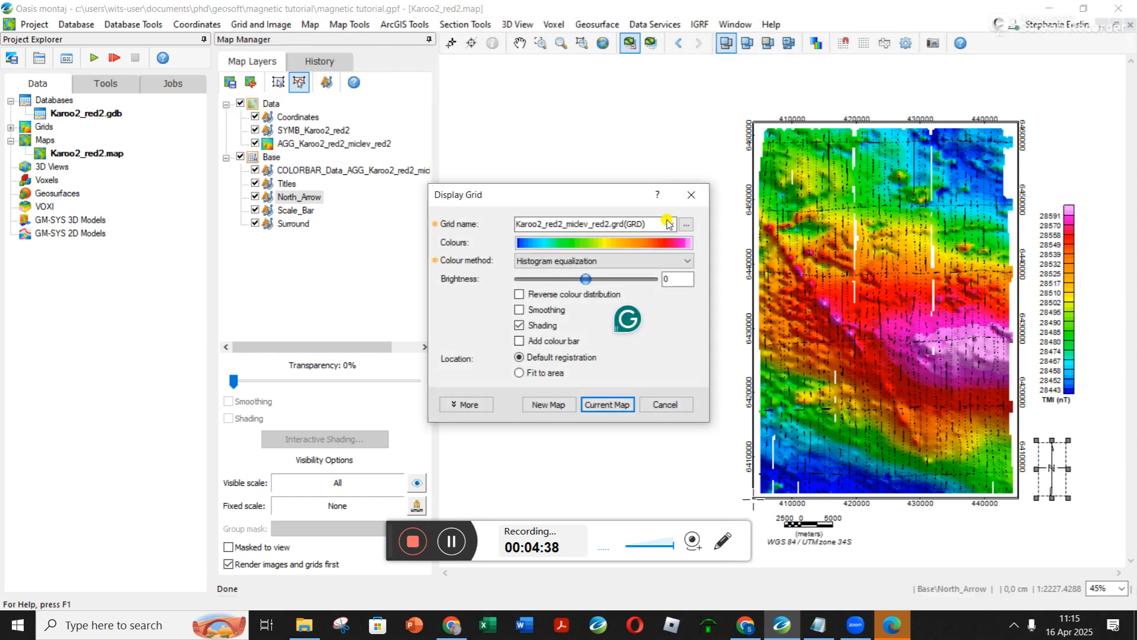
pyautogui.click(670, 227)
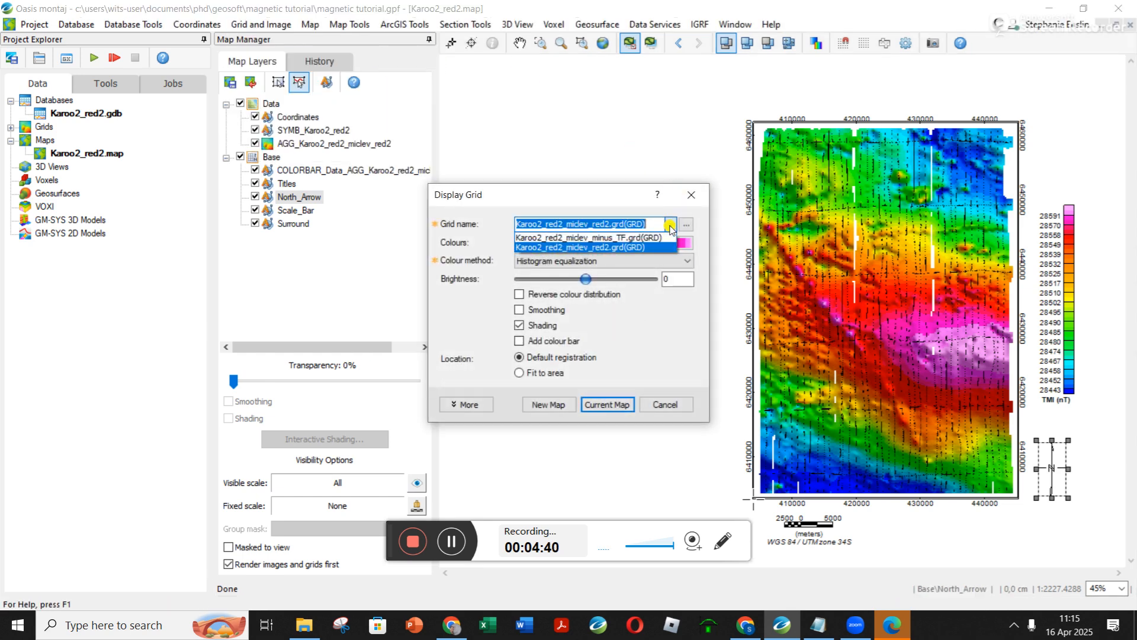
pyautogui.click(616, 237)
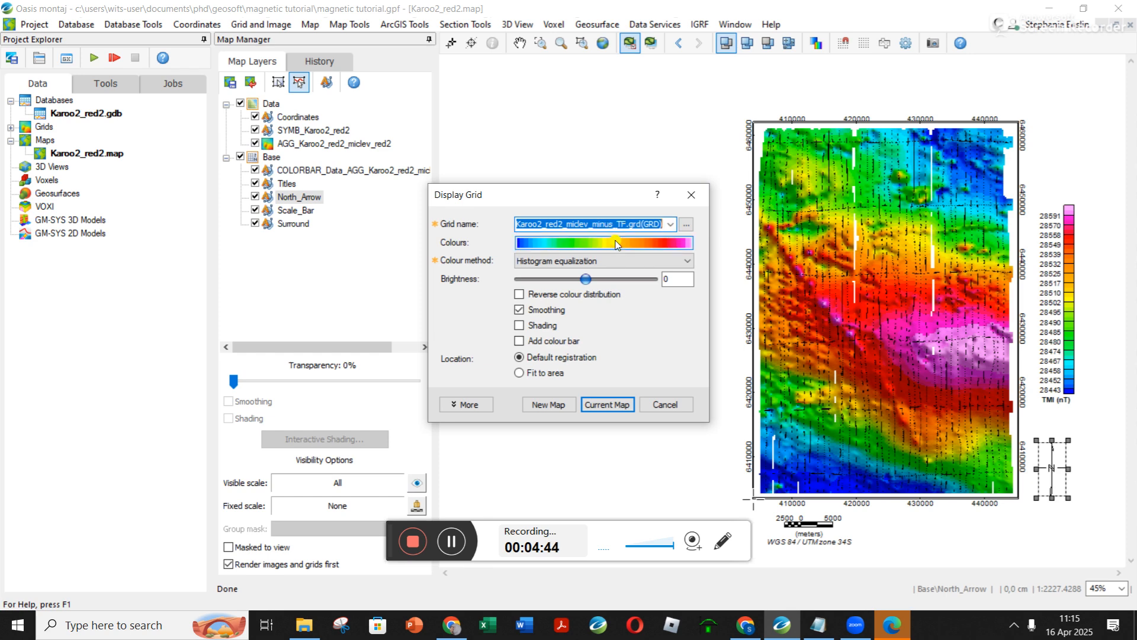
pyautogui.click(521, 310)
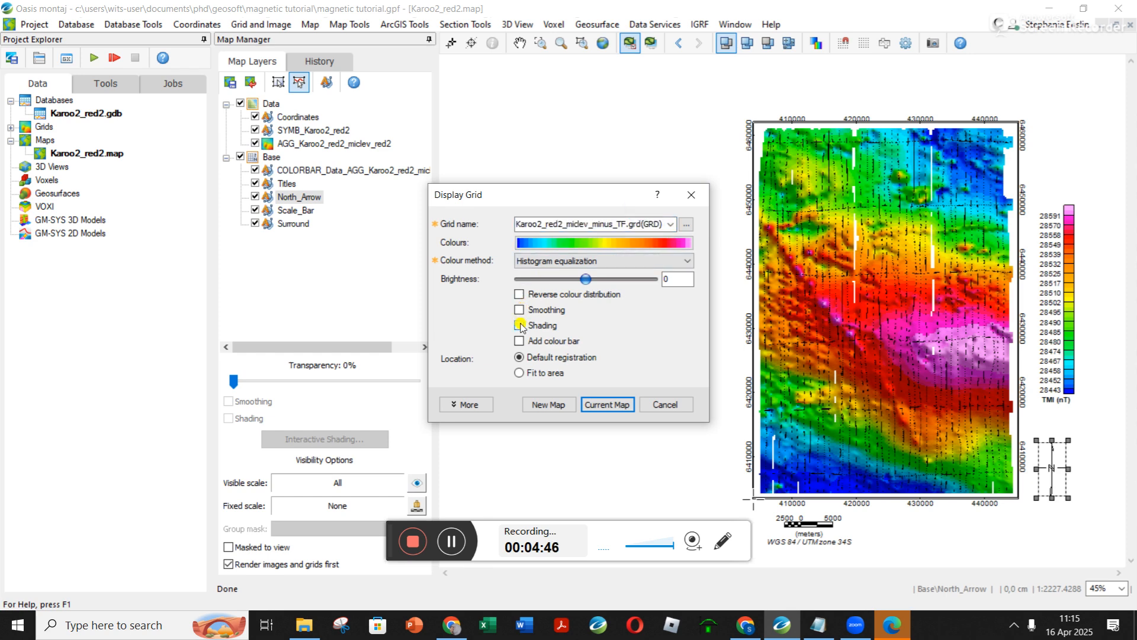
pyautogui.click(520, 326)
pyautogui.click(590, 403)
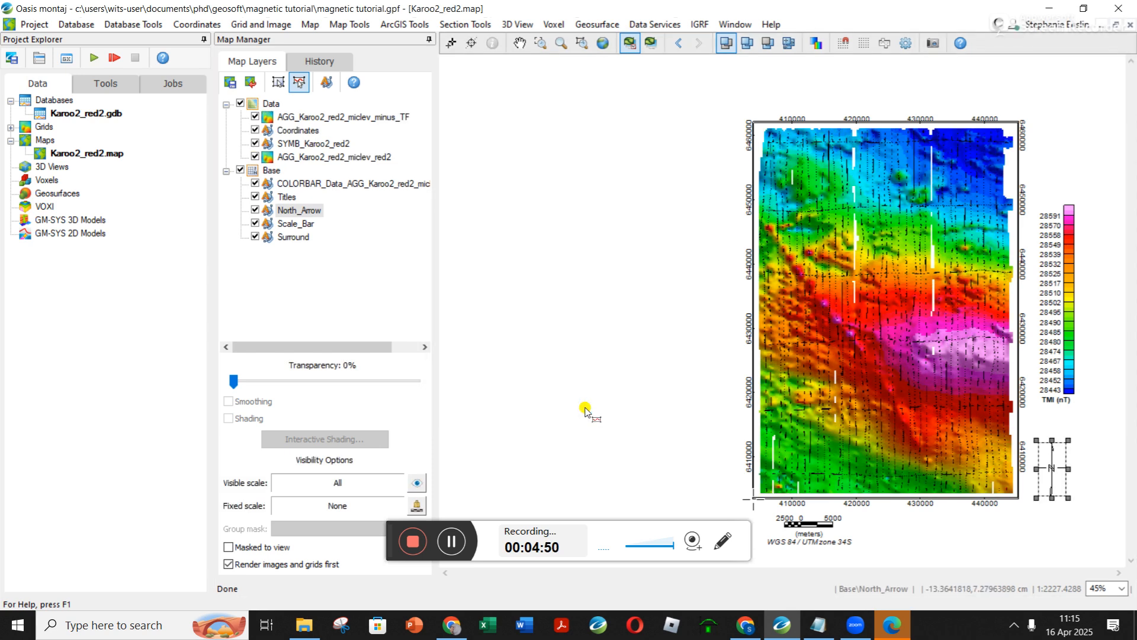
# Switch the AGG_Karoo2_red2_miclev_minus_TF layer off and on to compare it with the miclev_red2 grid beneath.
pyautogui.click(256, 118)
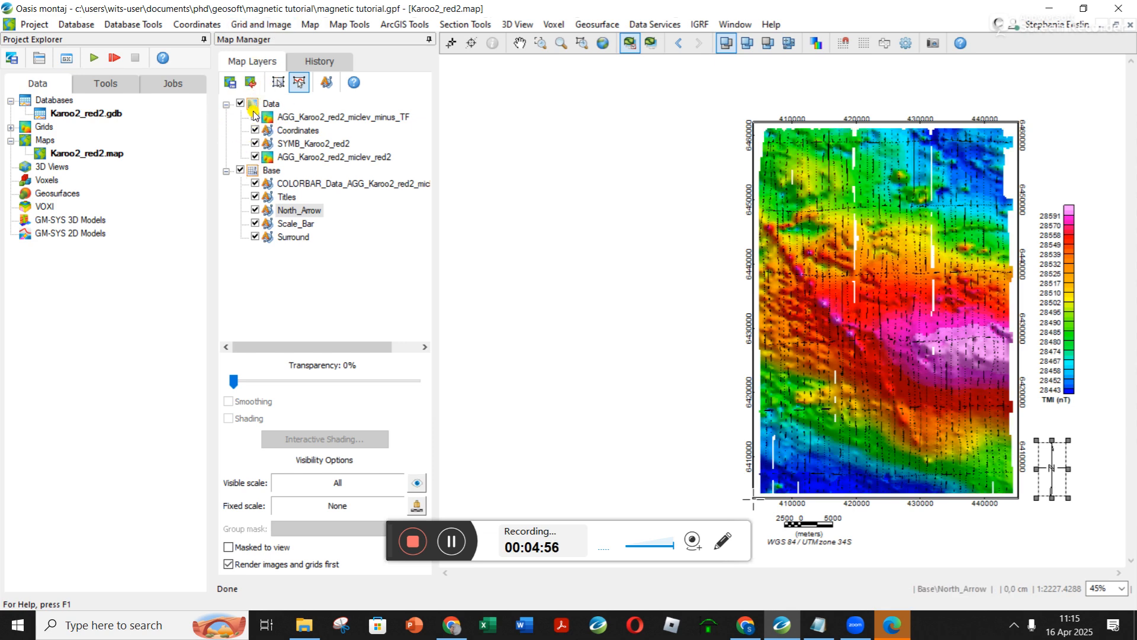
pyautogui.click(254, 119)
pyautogui.click(254, 119)
pyautogui.click(254, 119)
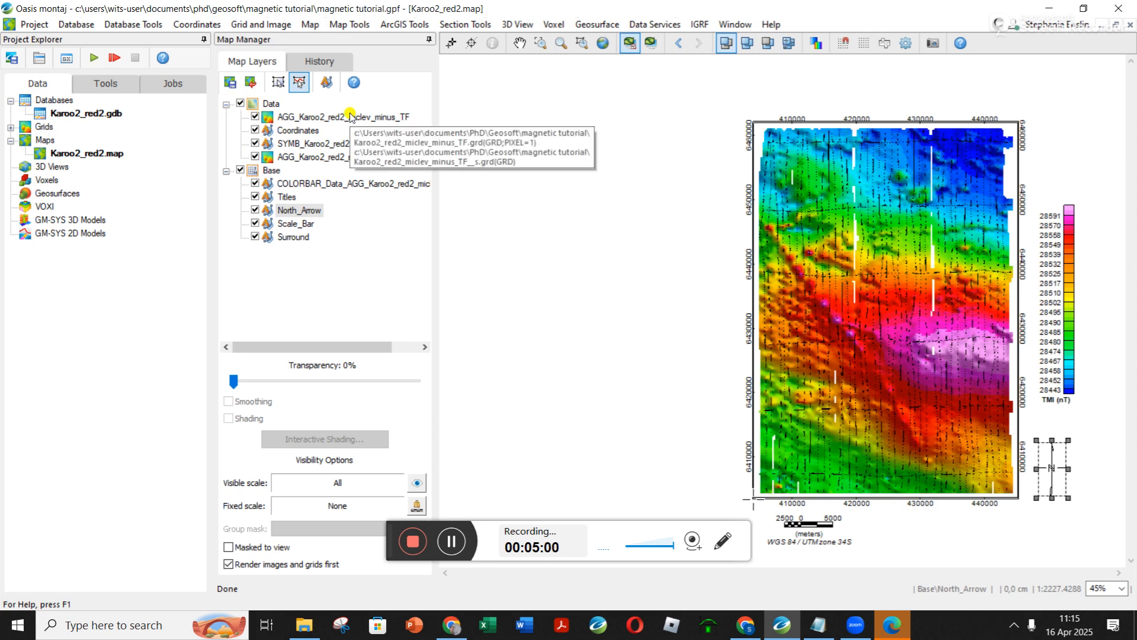
# Add a colour legend bar for the miclev_minus_TF layer, titled "TMI IGRF corr (nT)", at the existing legend's location.
pyautogui.click(350, 24)
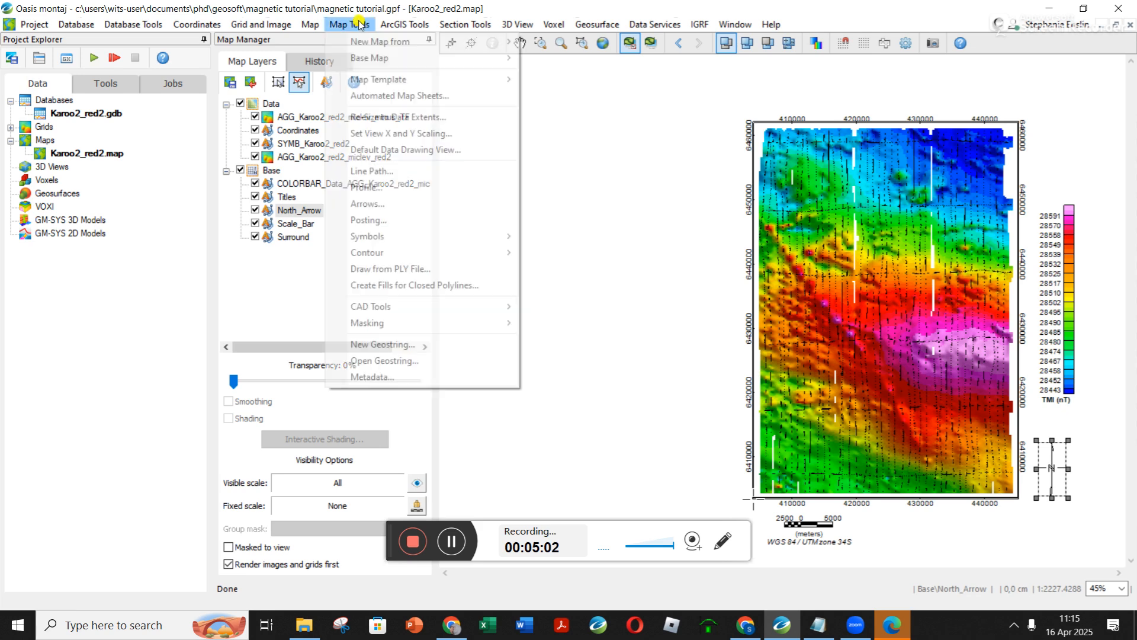
pyautogui.moveTo(423, 236)
pyautogui.click(595, 274)
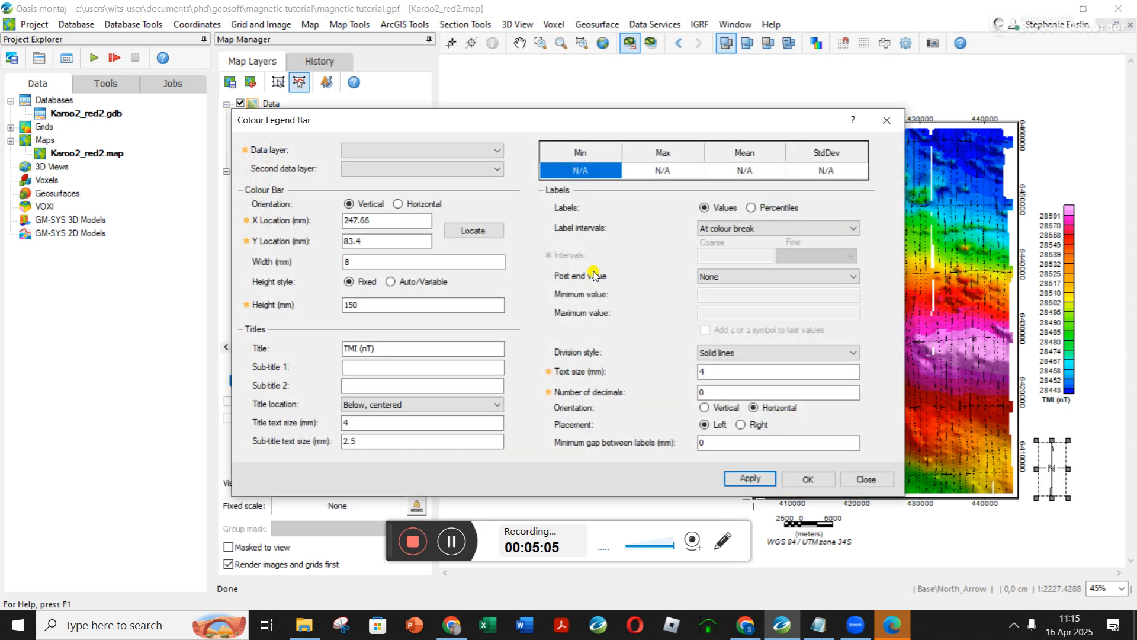
pyautogui.click(498, 151)
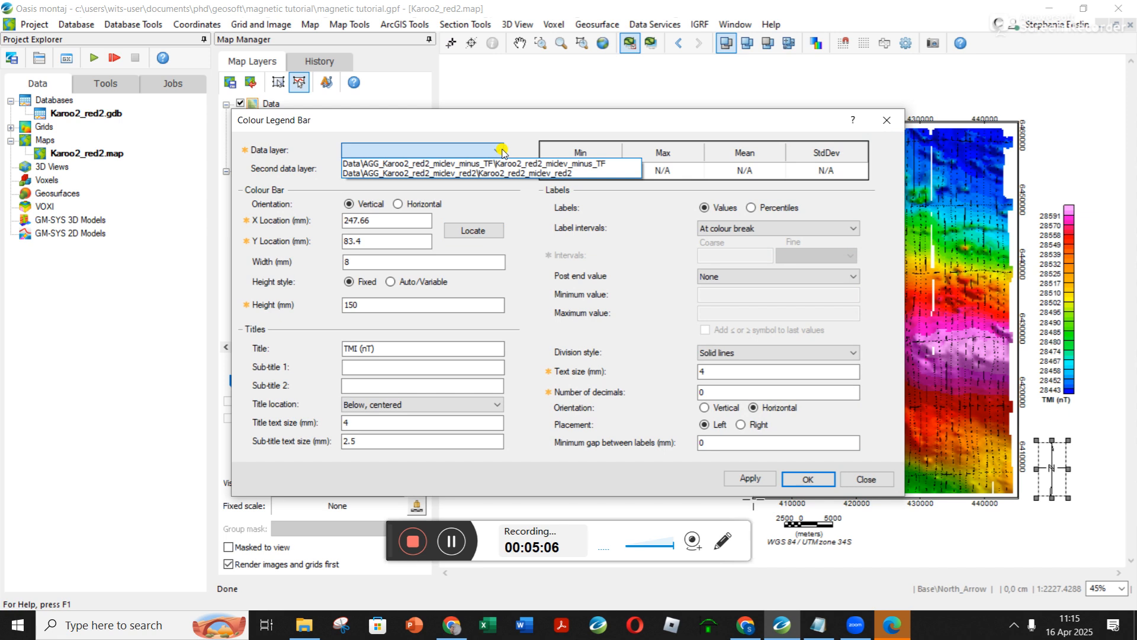
pyautogui.click(595, 164)
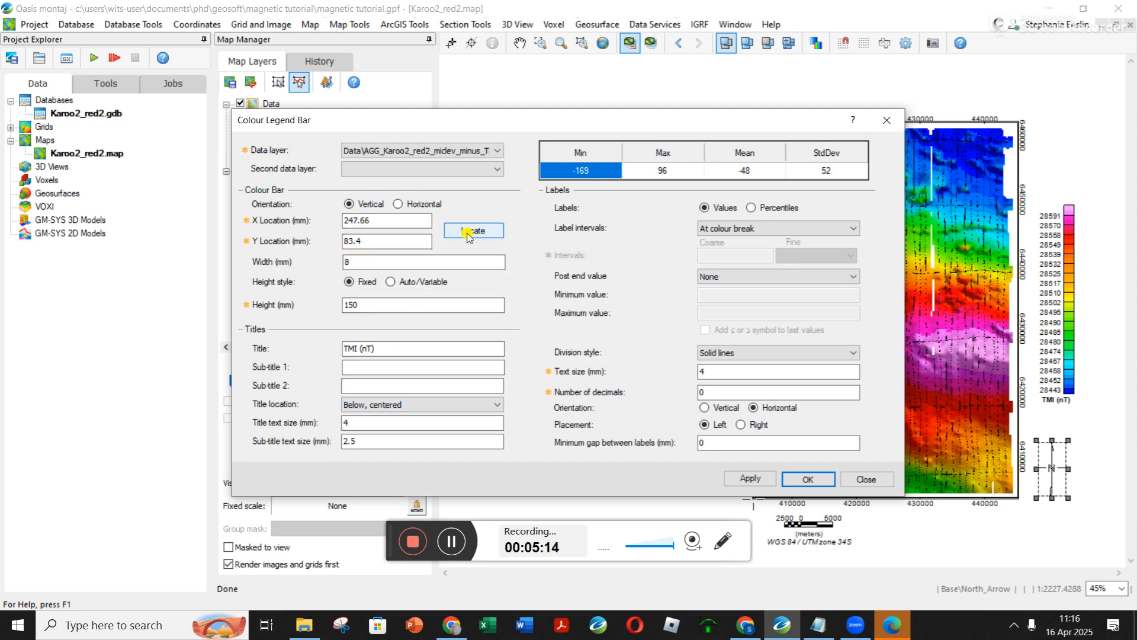
pyautogui.click(359, 348)
pyautogui.write('IGRF corr')
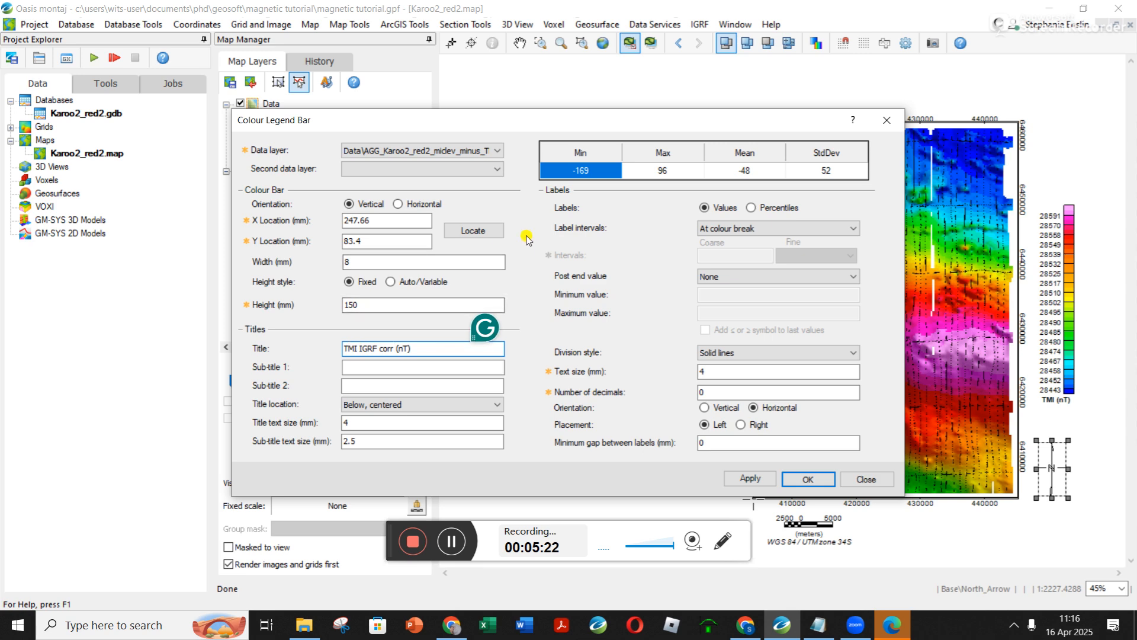
pyautogui.click(463, 231)
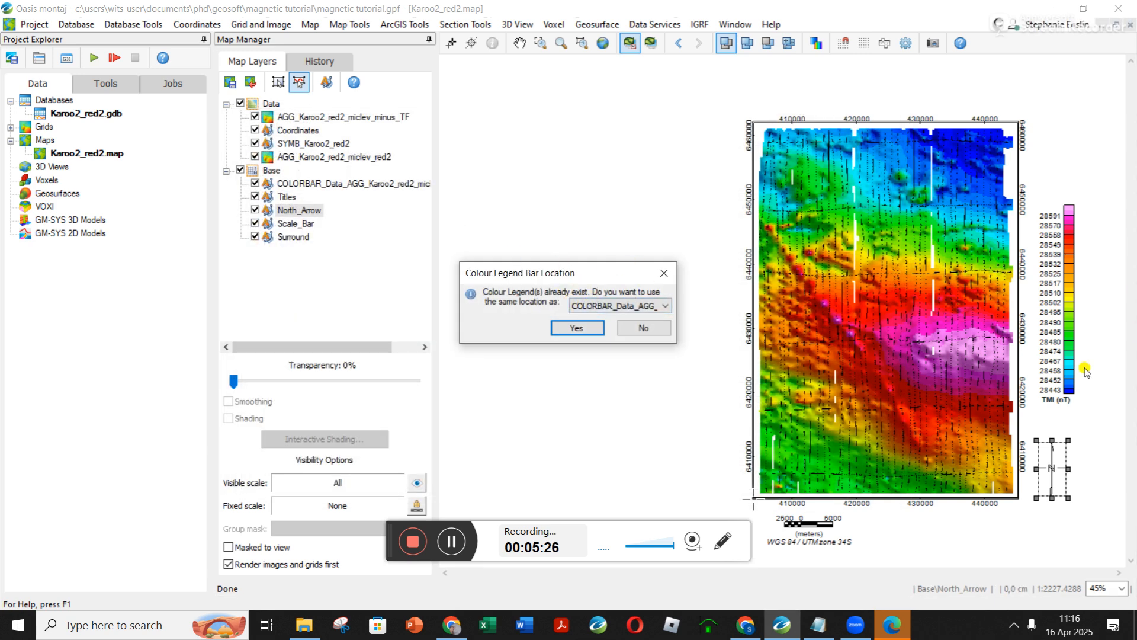
pyautogui.click(577, 327)
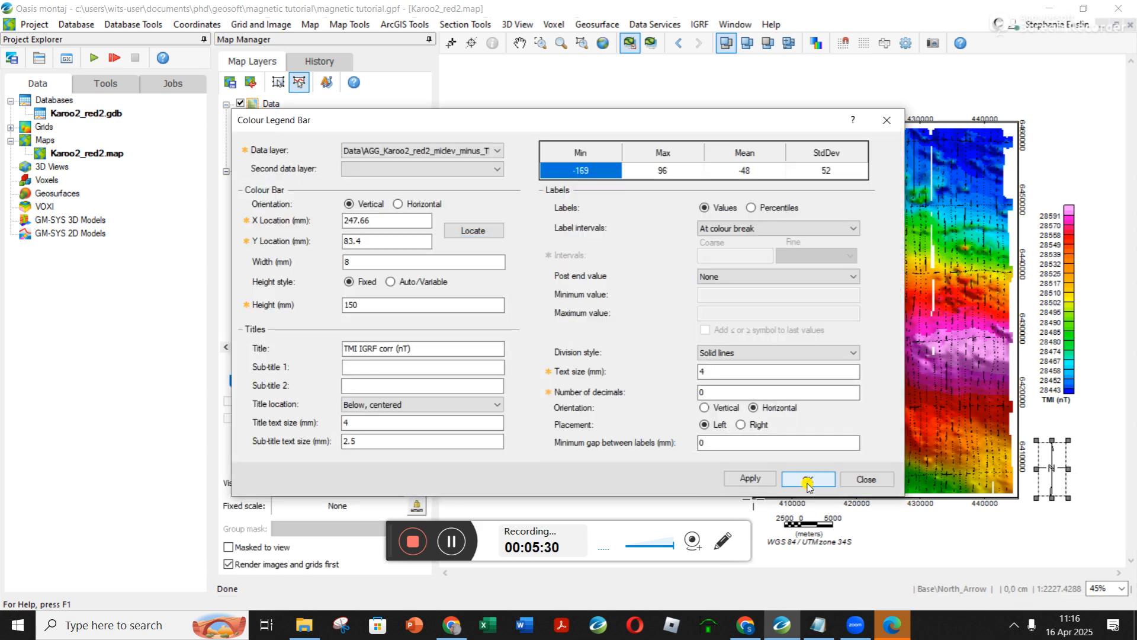
pyautogui.click(808, 479)
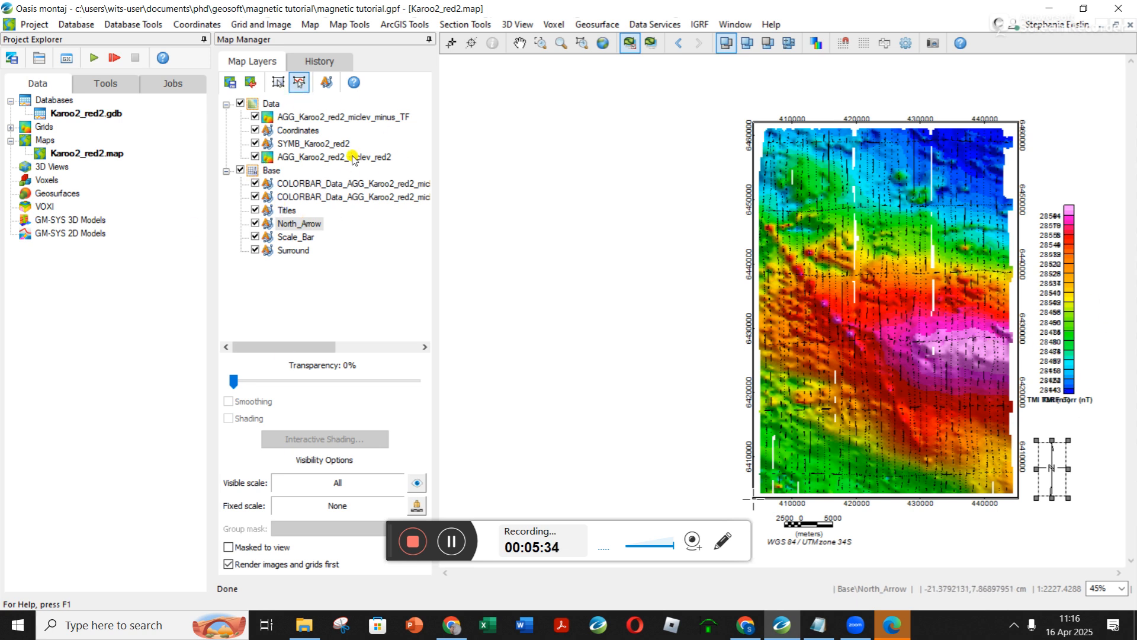
# Hide the original miclev_red2 colour bar and the AGG_Karoo2_red2_miclev_red2 grid layer on the map.
pyautogui.click(255, 198)
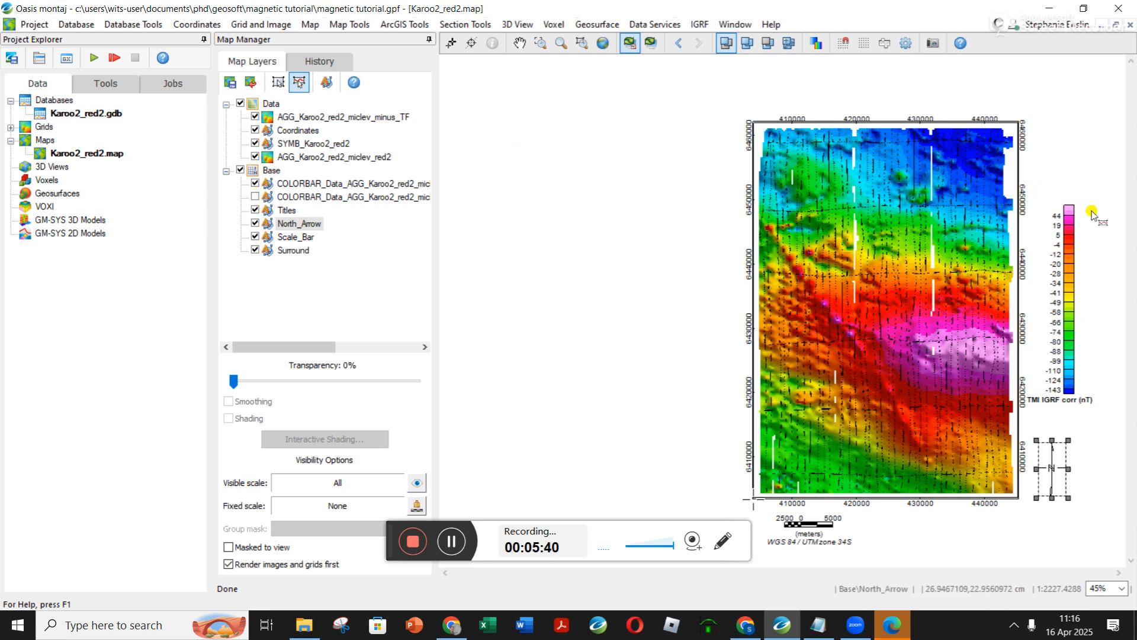
pyautogui.click(257, 157)
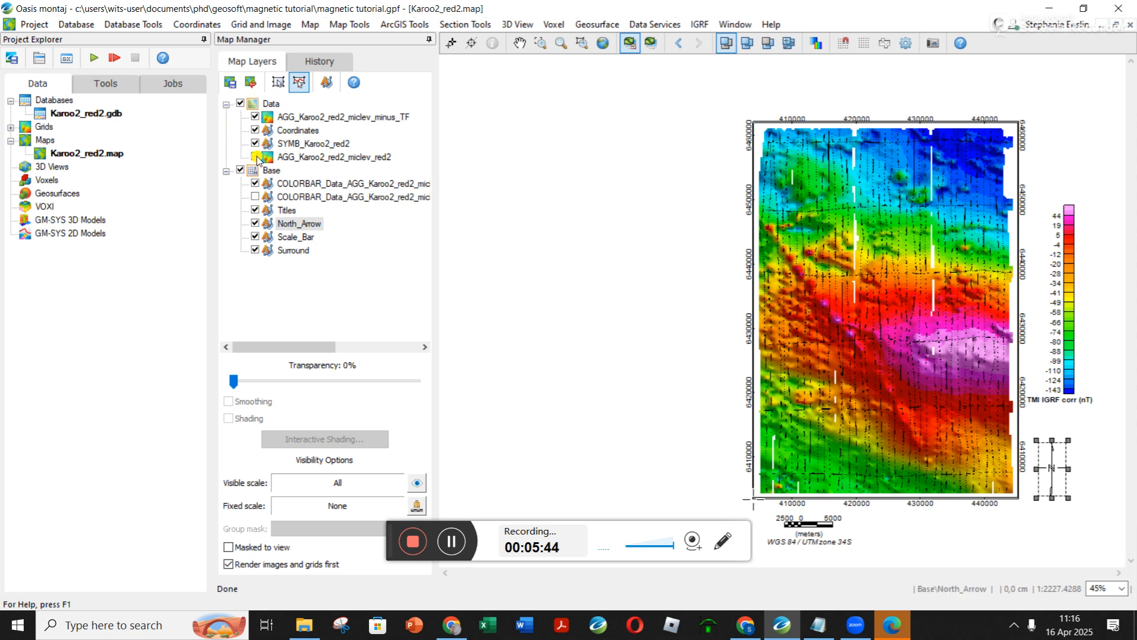